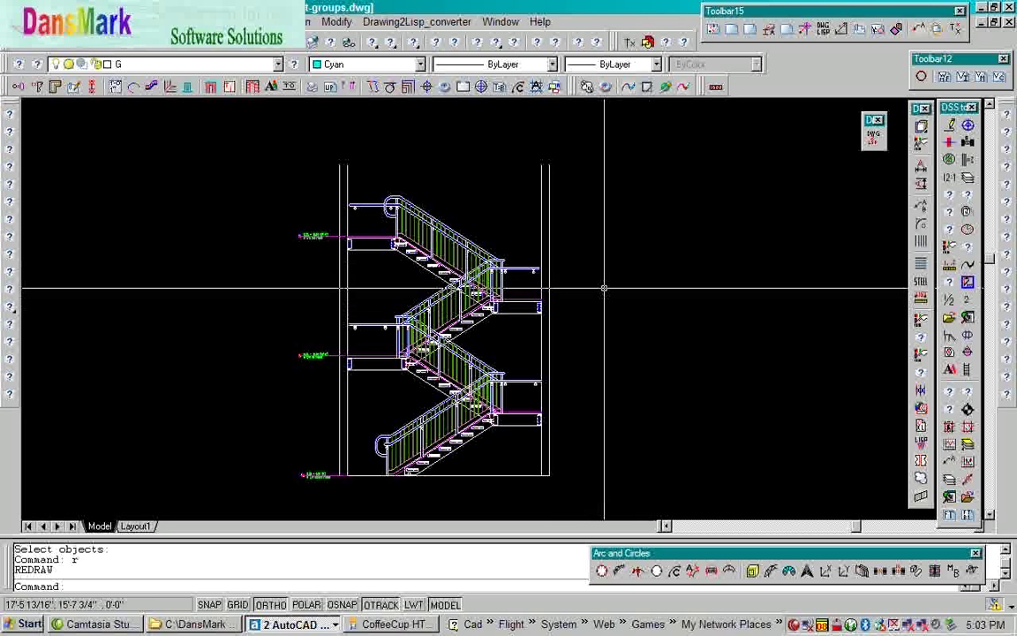
# - Select the whole stair group, then the lower and middle flights, and clear the selection
pyautogui.click(550, 353)
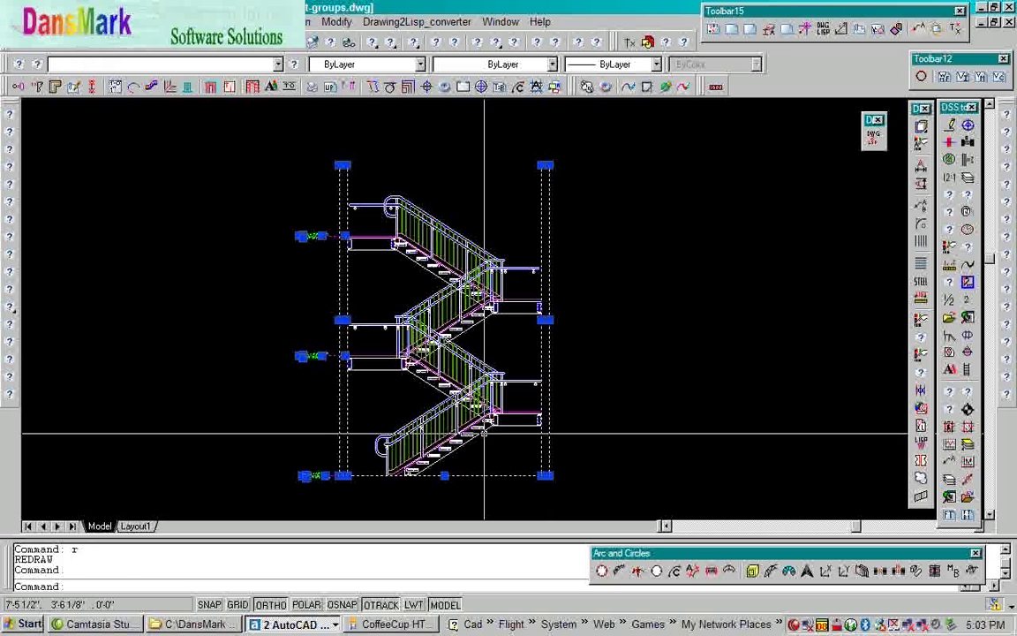
pyautogui.press('Escape')
pyautogui.click(451, 427)
pyautogui.click(445, 334)
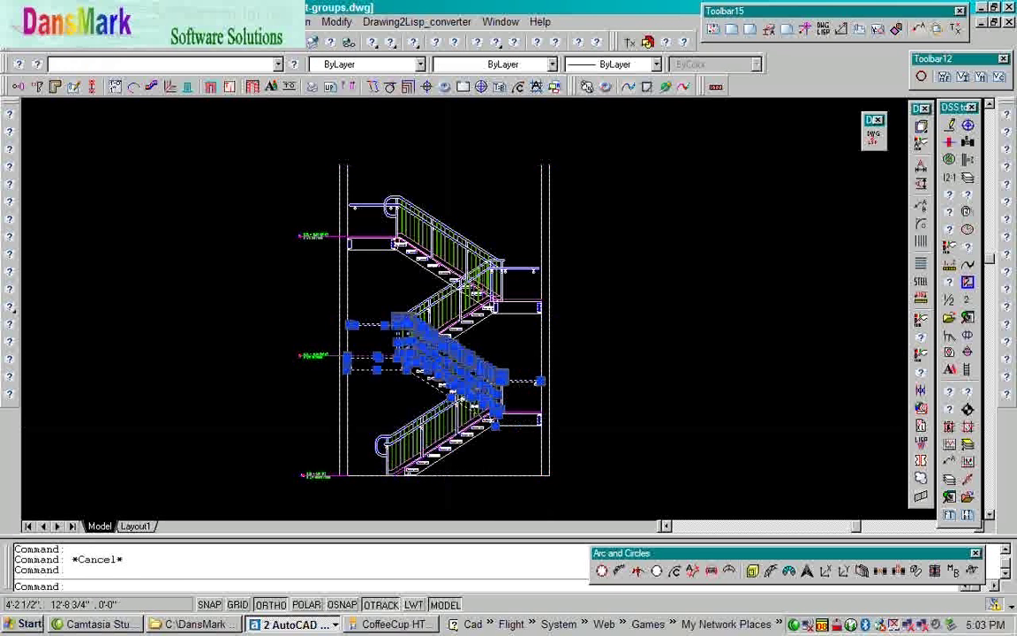
pyautogui.press('Escape')
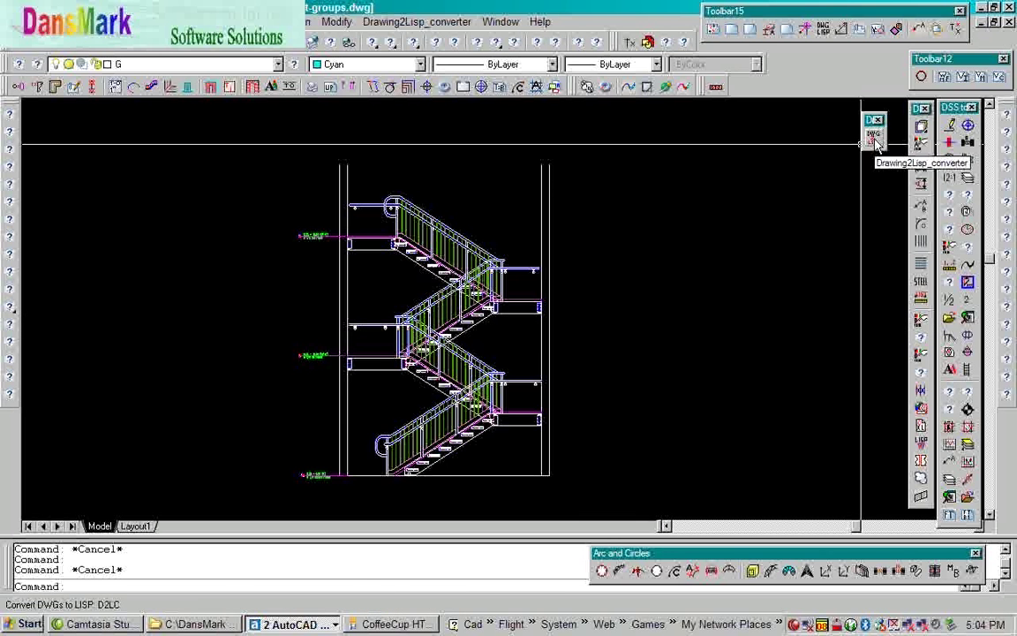
# - Convert the stair walls group with Drawing2Lisp as Stair_Walls, then name the next function Stair_Stringer1
pyautogui.click(875, 139)
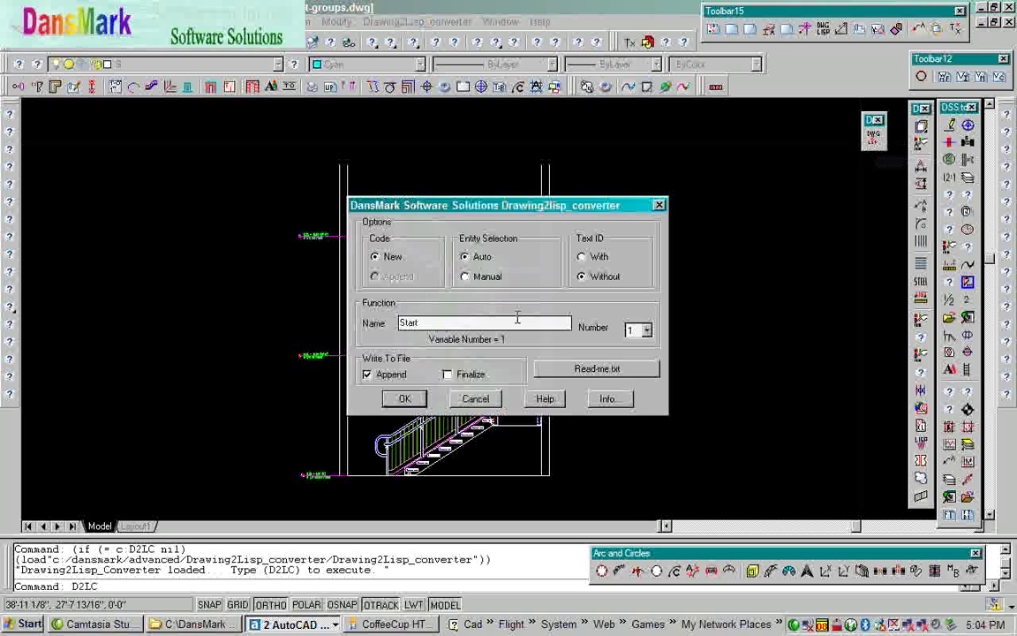
pyautogui.doubleClick(466, 323)
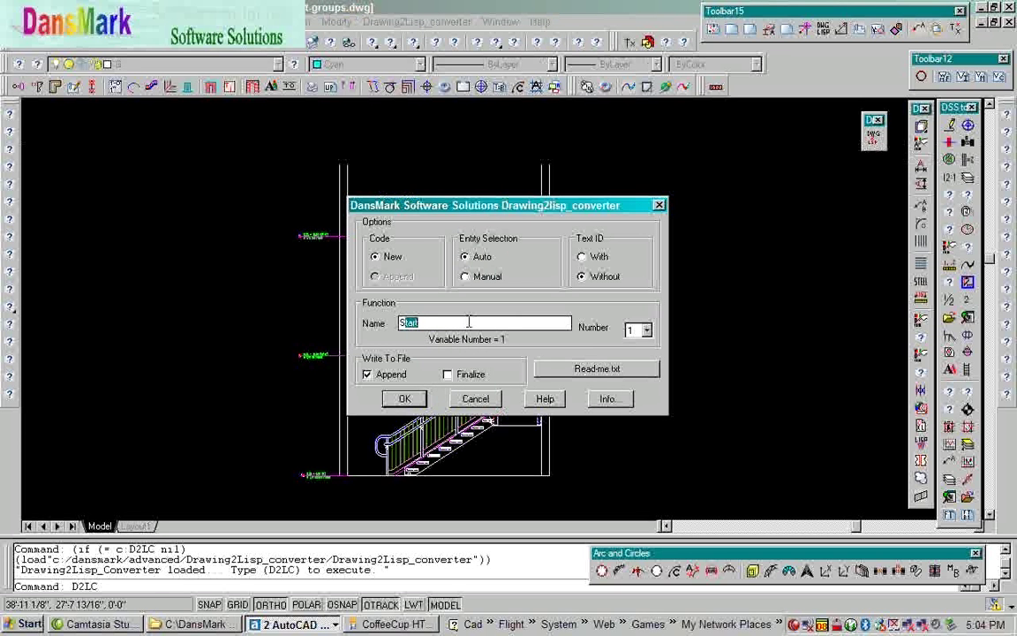
pyautogui.write('Stair_Walls')
pyautogui.click(404, 398)
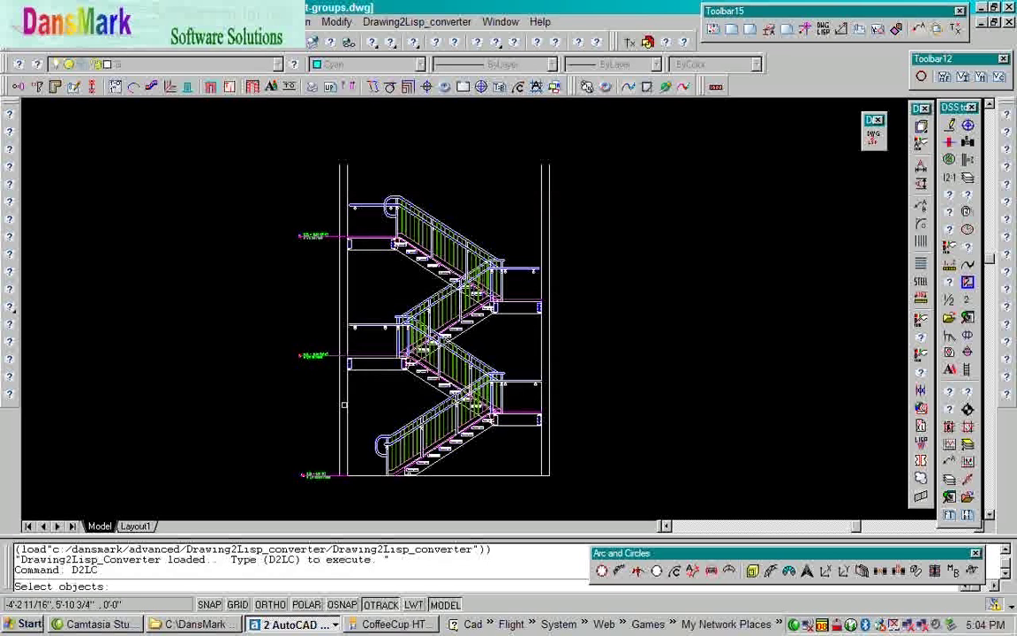
pyautogui.click(344, 404)
pyautogui.press('Return')
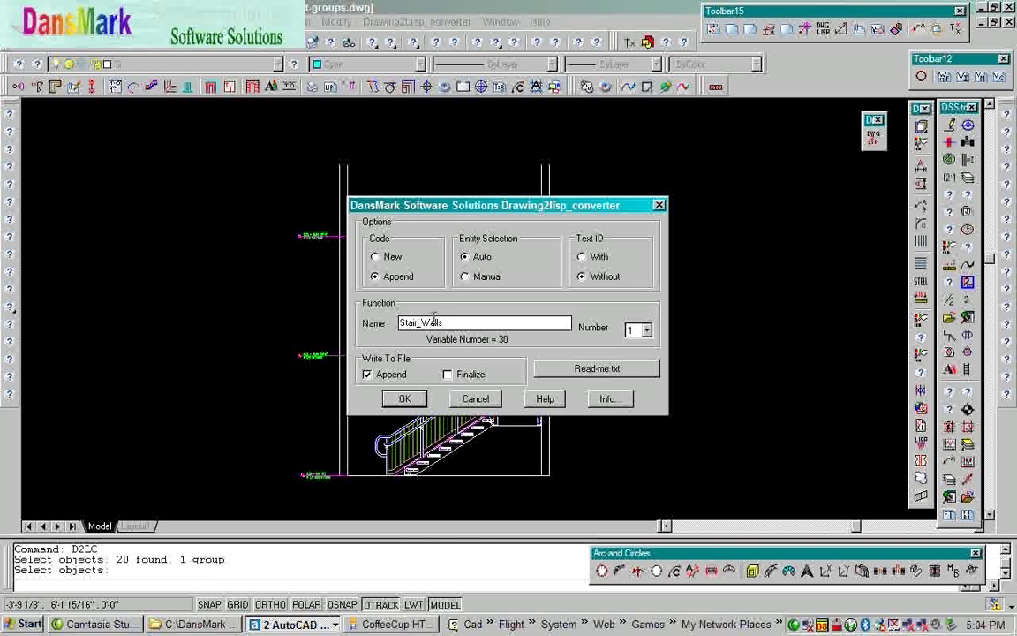
pyautogui.moveTo(422, 322); pyautogui.dragTo(445, 322)
pyautogui.write('Stringer1')
# - Convert the lower stair flight as Stair_Stringer1 and rename the next function Stair_Stringer2
pyautogui.click(405, 399)
pyautogui.click(407, 399)
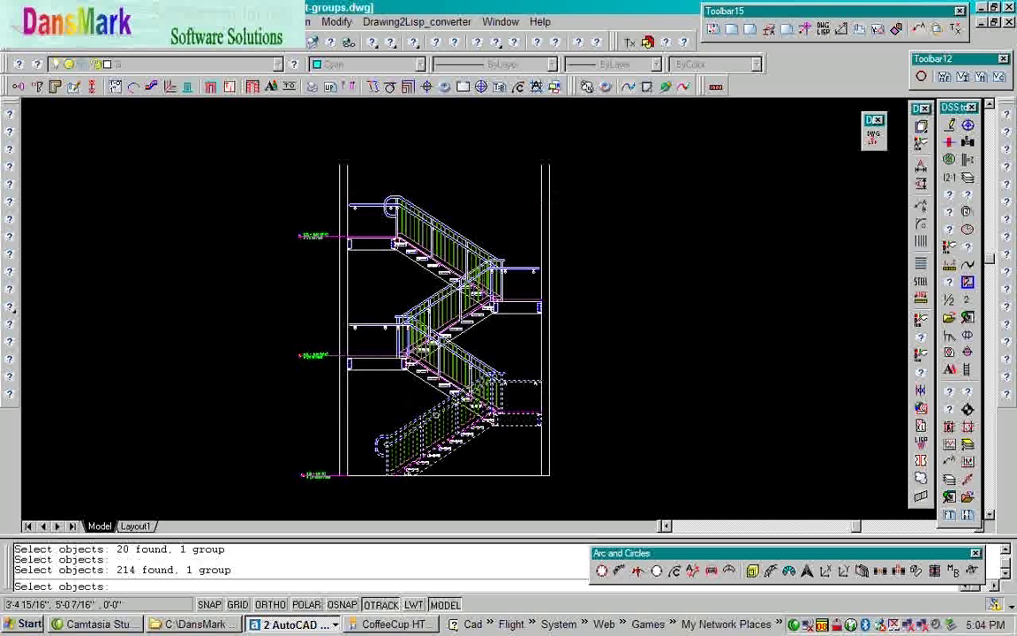
pyautogui.press('Return')
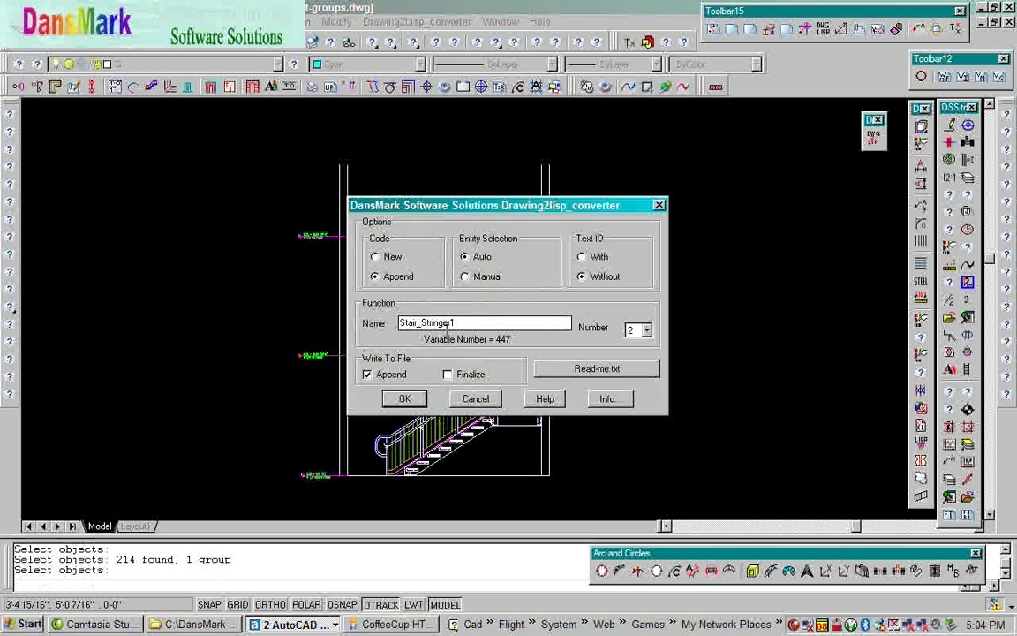
pyautogui.press('BackSpace')
pyautogui.hotkey('shift', 'Left')
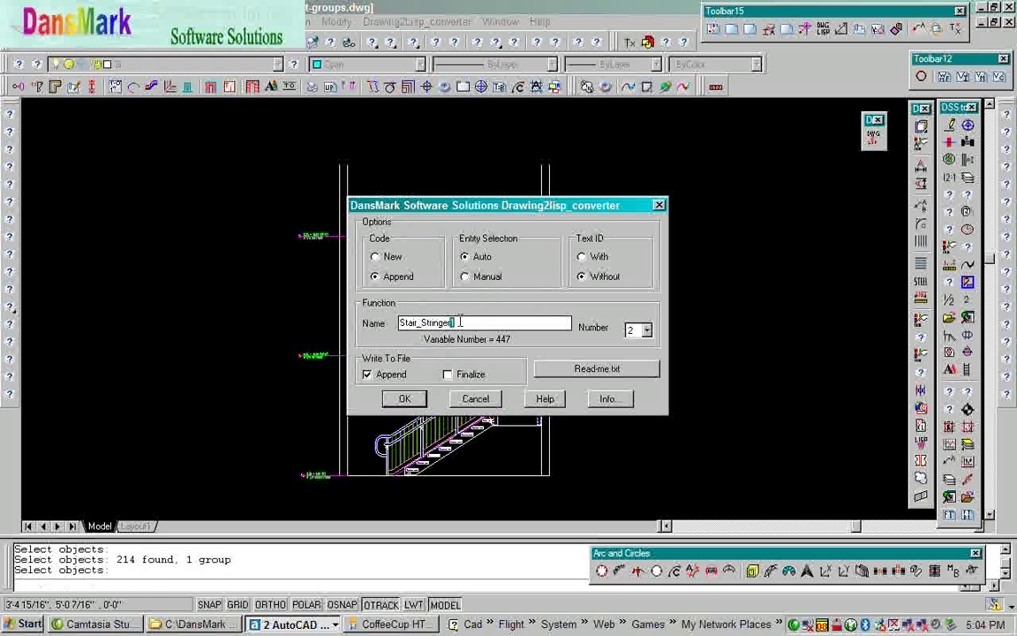
pyautogui.write('2')
# - Convert the middle stair flight as Stair_Stringer2 and rename the next function Stair_Stringer3
pyautogui.click(405, 400)
pyautogui.click(415, 386)
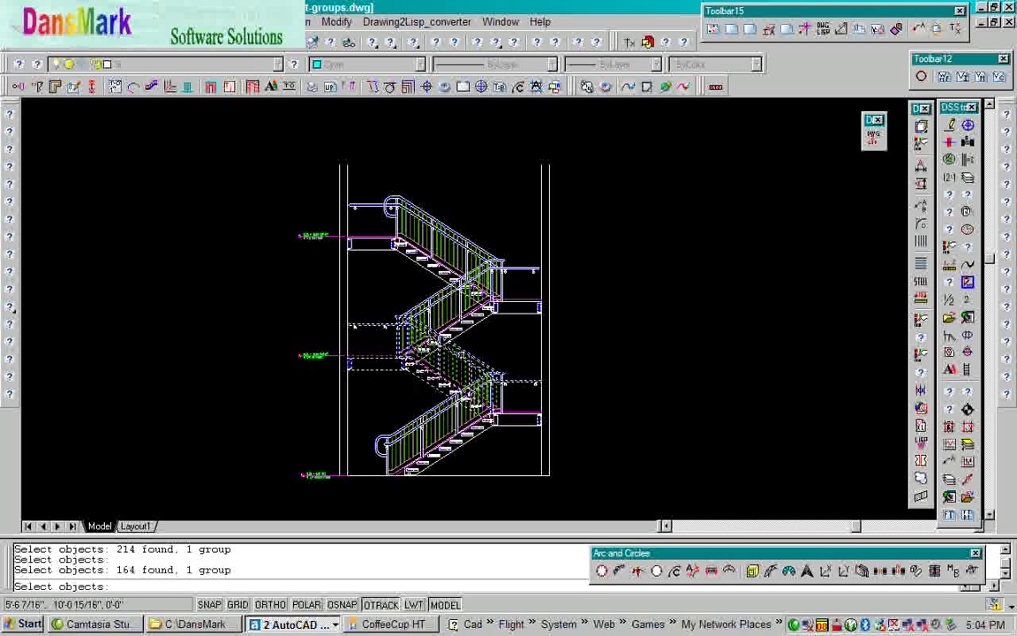
pyautogui.press('Return')
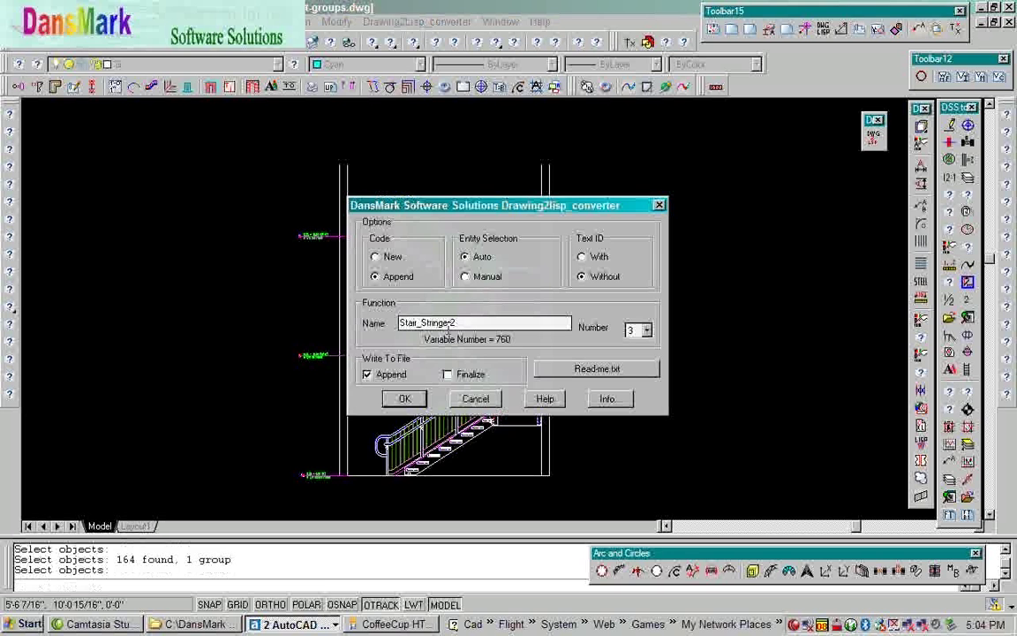
pyautogui.moveTo(449, 323); pyautogui.dragTo(455, 323)
pyautogui.click(450, 323)
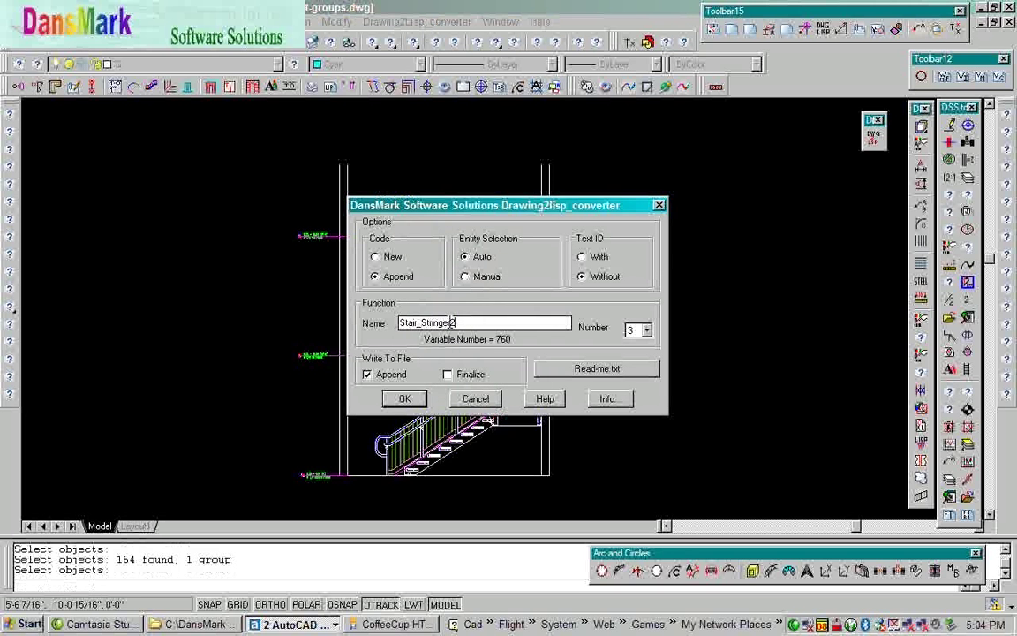
pyautogui.press('BackSpace')
pyautogui.write('3')
# - Capture Stair_Stringer3 and Stair_Stringer4, finalizing the code into D2LC_Sample-Code.lsp
pyautogui.click(405, 399)
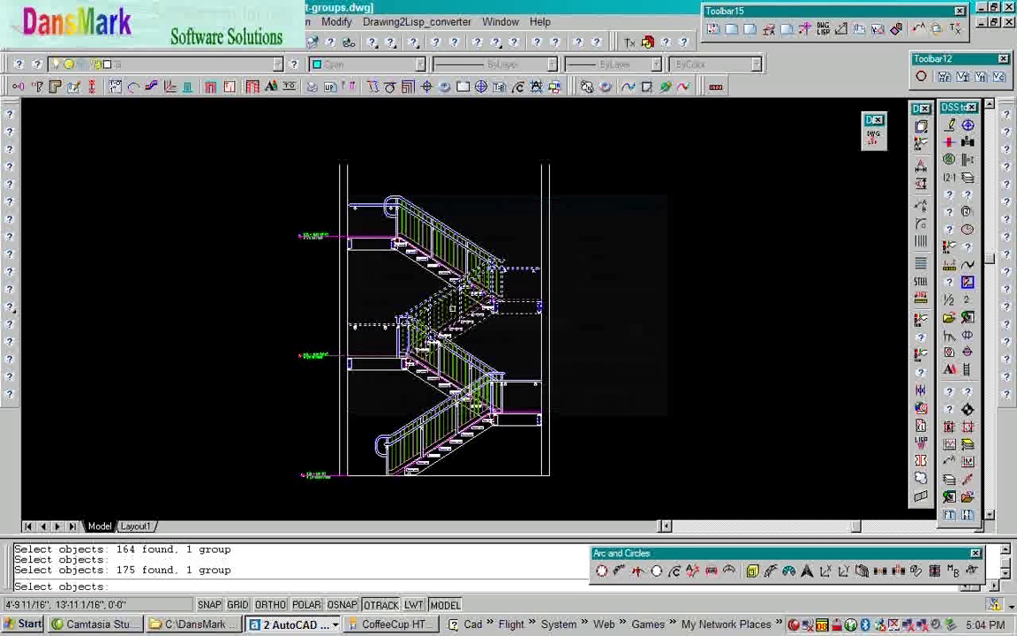
pyautogui.press('Return')
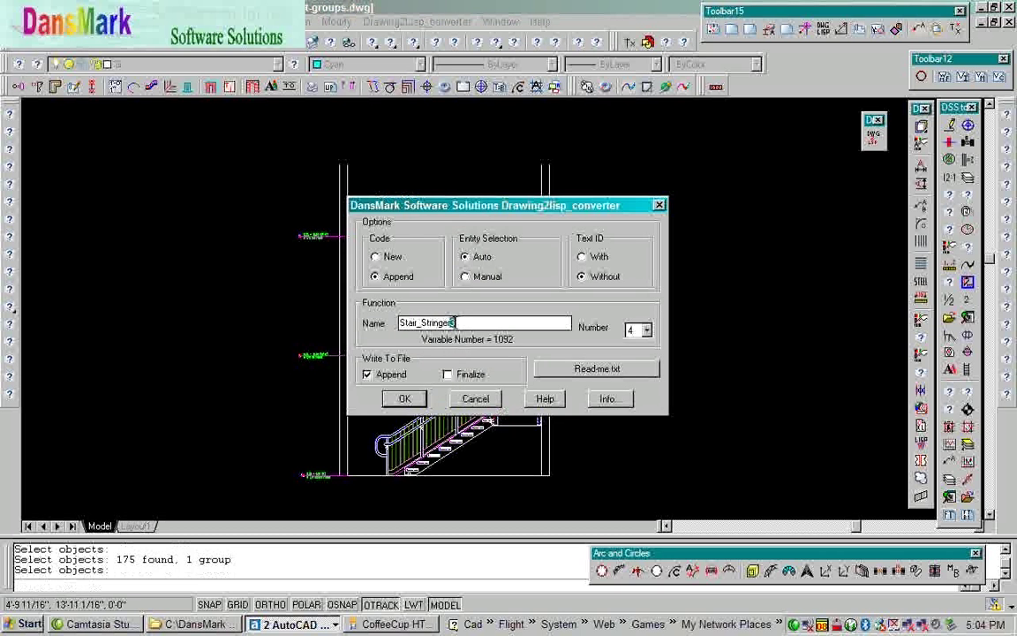
pyautogui.press('Return')
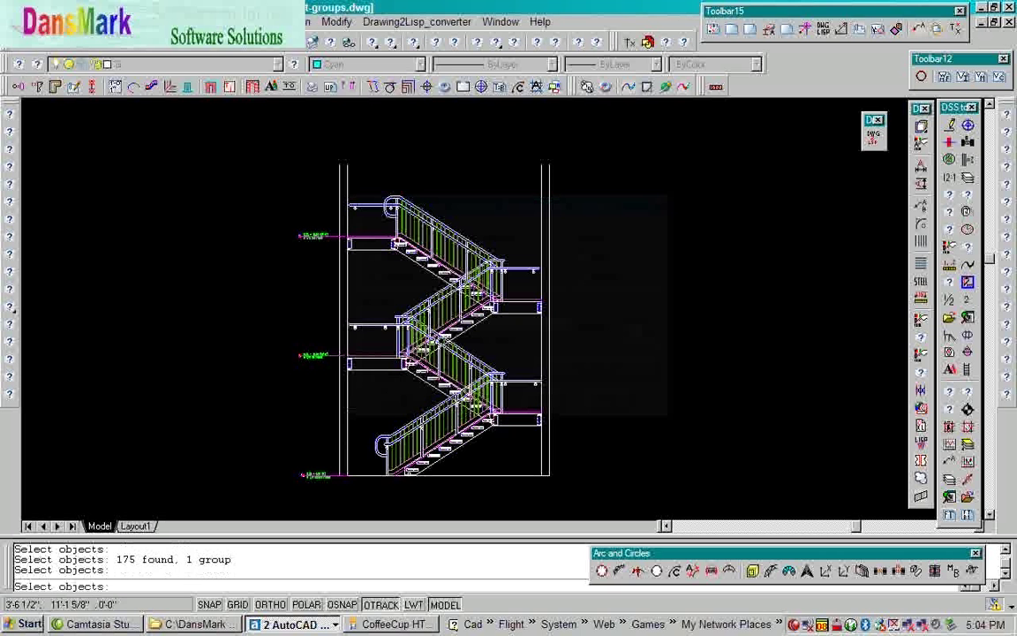
pyautogui.click(455, 256)
pyautogui.press('Return')
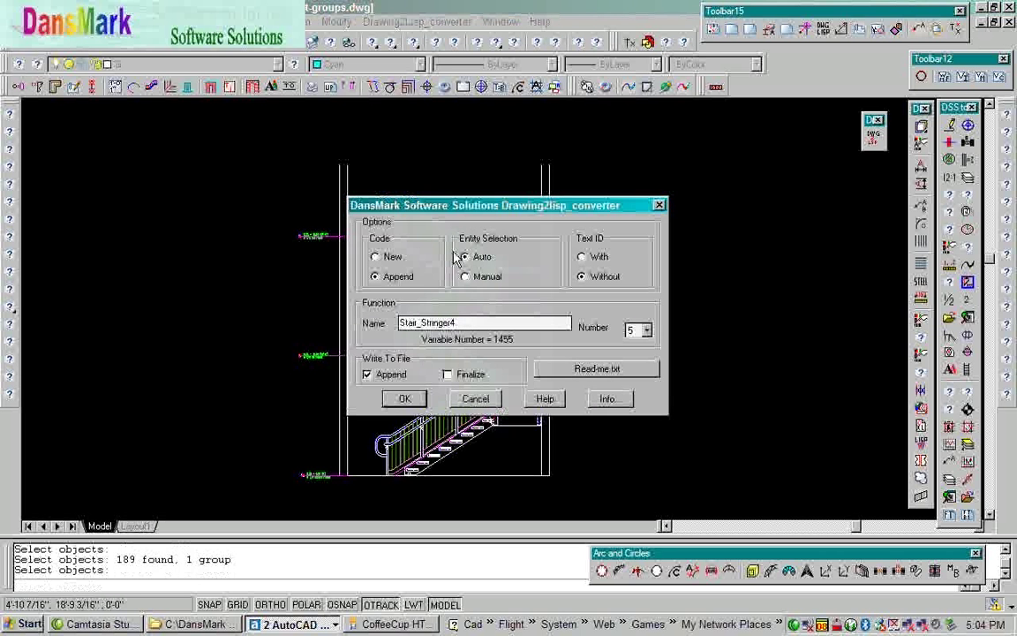
pyautogui.click(448, 374)
pyautogui.press('Return')
pyautogui.click(532, 334)
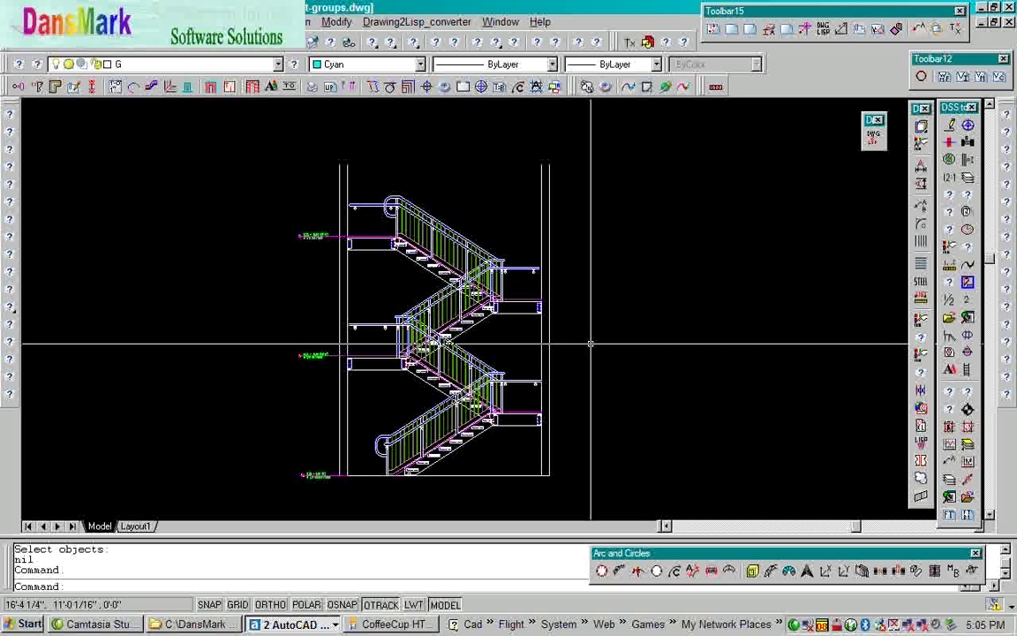
# - Switch to the Visual LISP Editor and revert its buffer to the updated D2LC_Sample-Code.lsp
pyautogui.hotkey('alt', 'Tab')
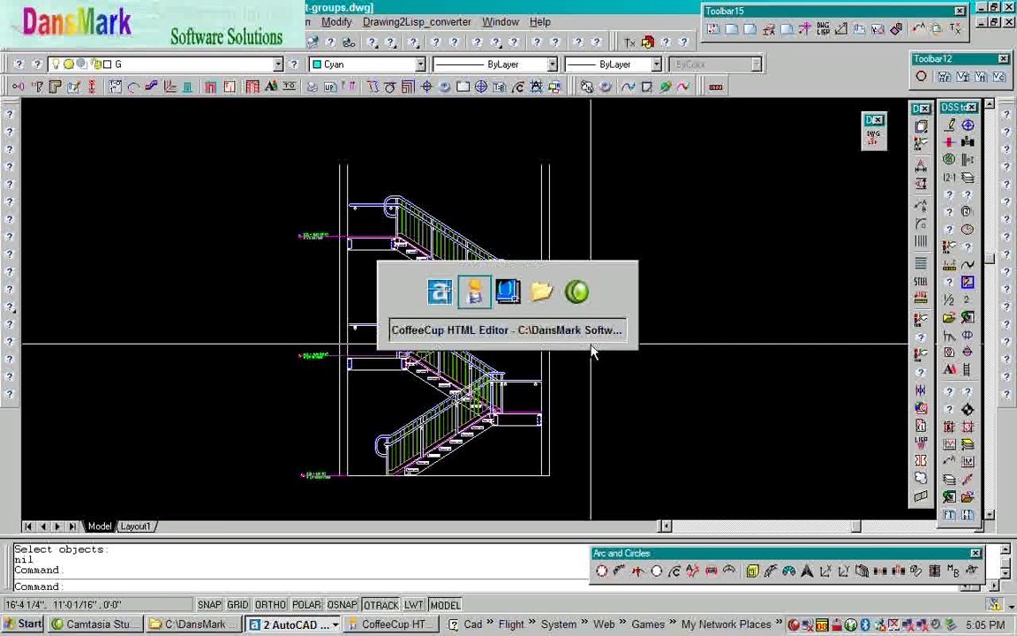
pyautogui.press('Tab')
pyautogui.click(466, 334)
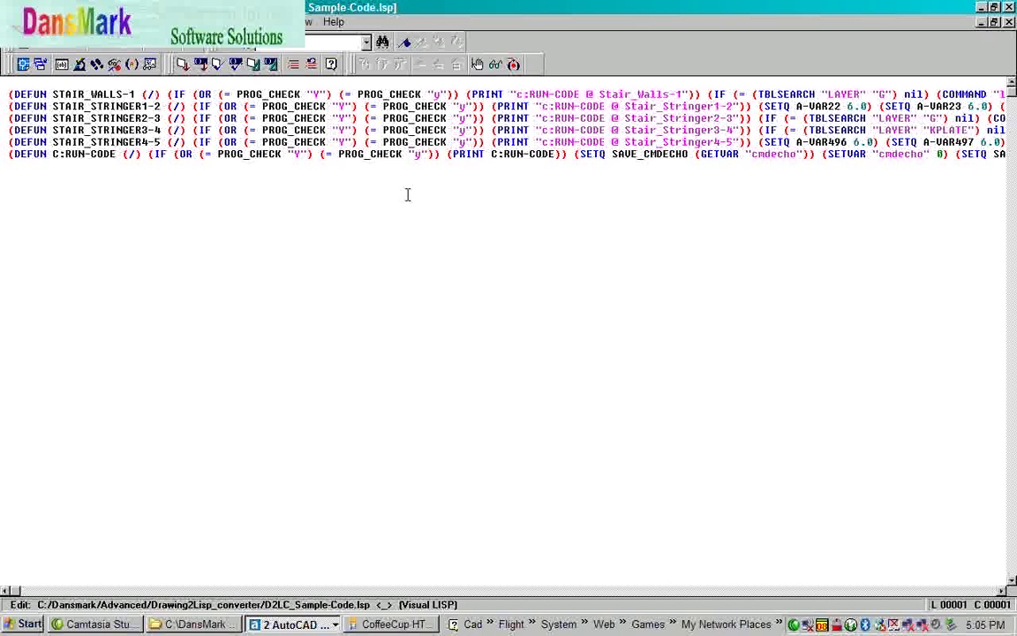
# - Format the generated code into indented lines and review it down to the end
pyautogui.click(254, 66)
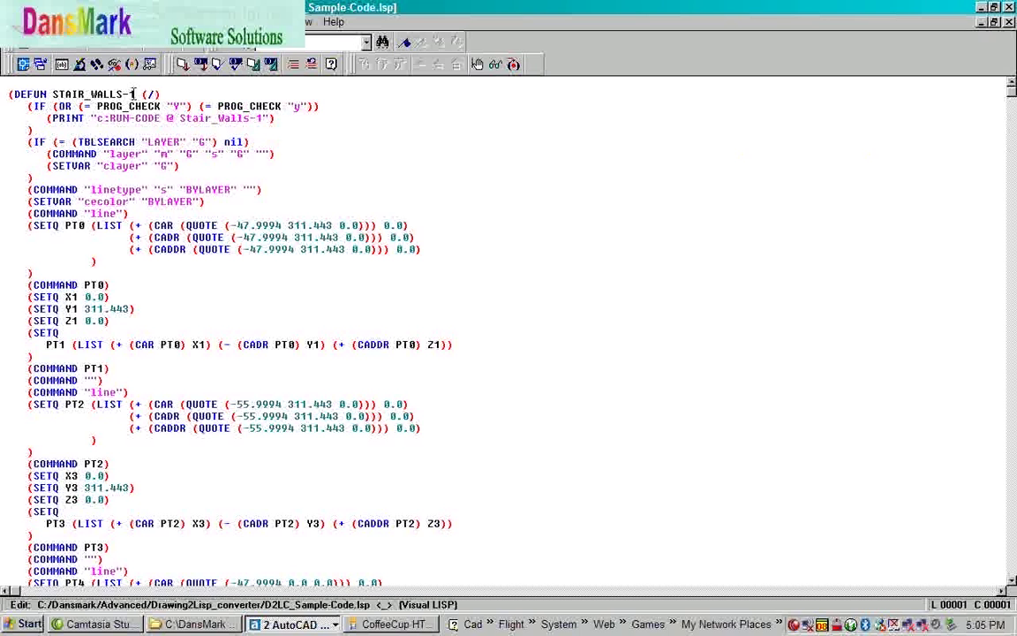
pyautogui.click(403, 170)
pyautogui.hotkey('ctrl', 'End')
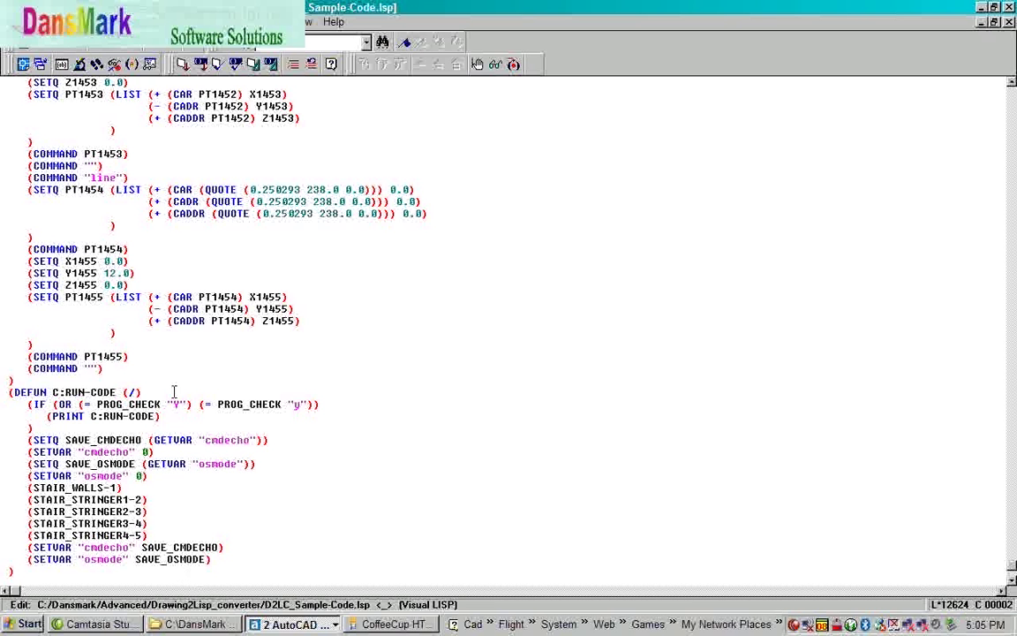
# - Load the six functions into AutoCAD and return to the stair drawing
pyautogui.click(182, 64)
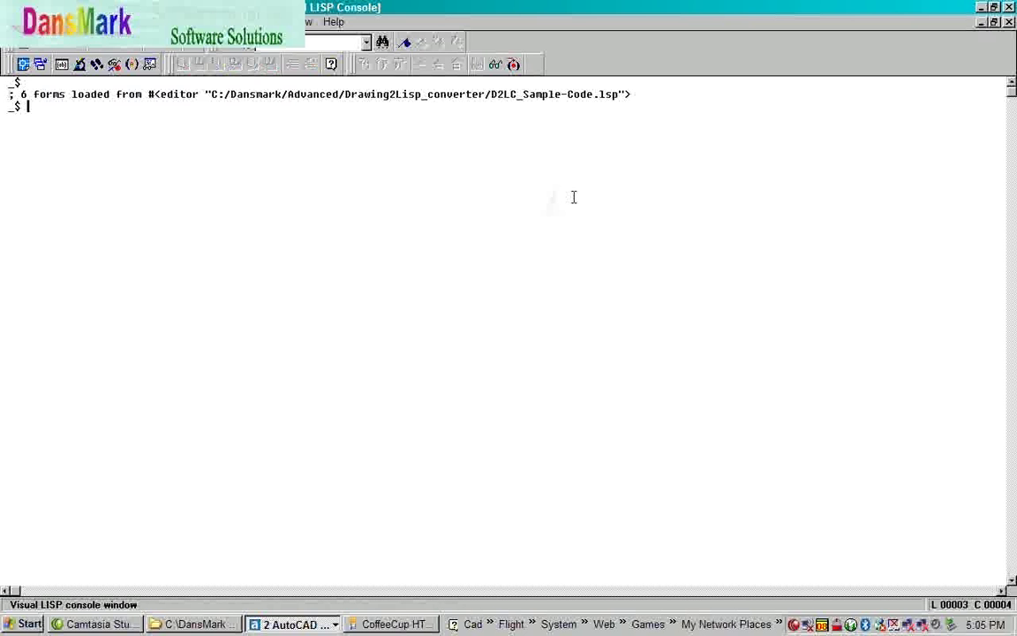
pyautogui.hotkey('ctrl', 'F6')
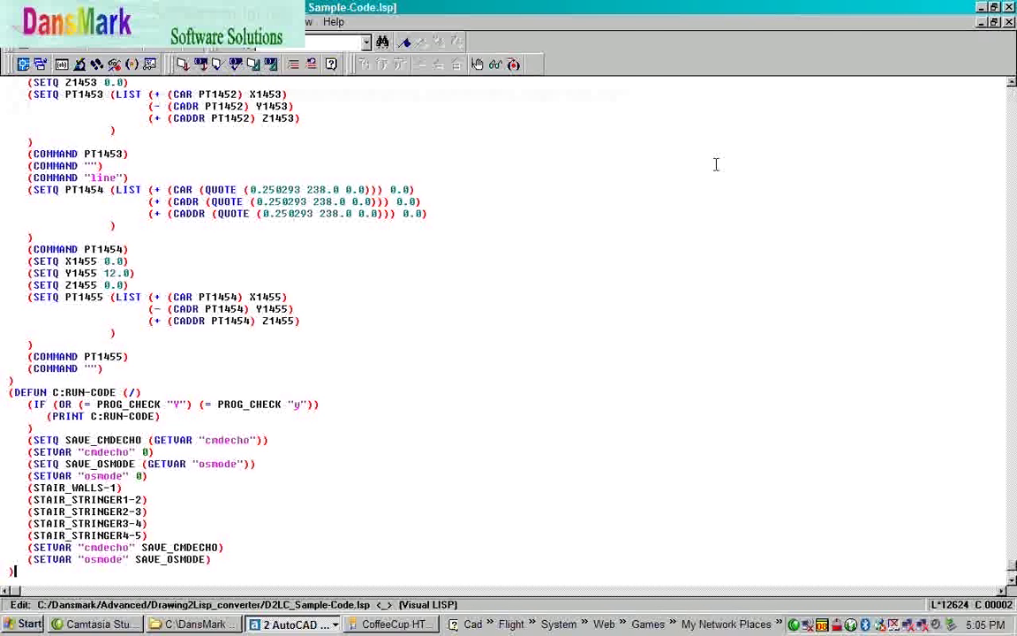
pyautogui.hotkey('alt', 'F6')
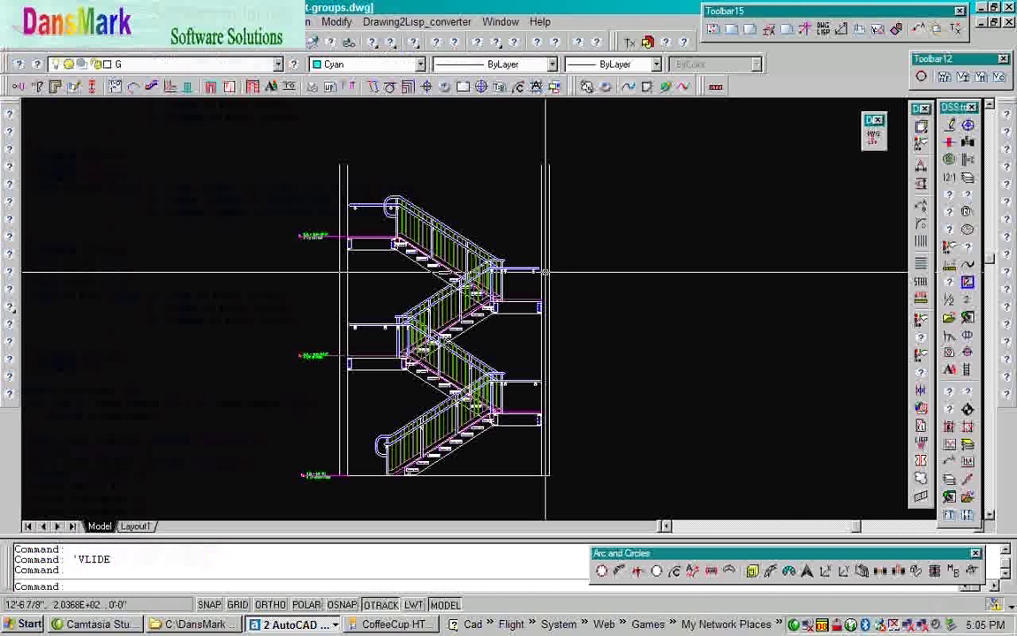
# - Move the whole stair drawing horizontally to the right with Ortho on, then turn Ortho off
pyautogui.write('m')
pyautogui.press('Return')
pyautogui.click(546, 272)
pyautogui.click(313, 371)
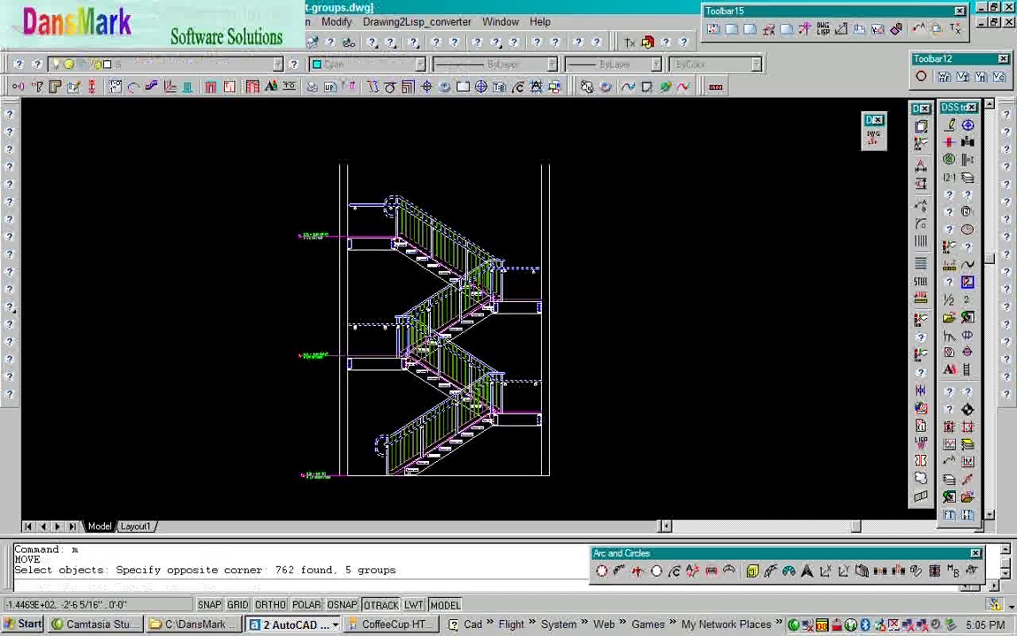
pyautogui.press('Return')
pyautogui.click(480, 481)
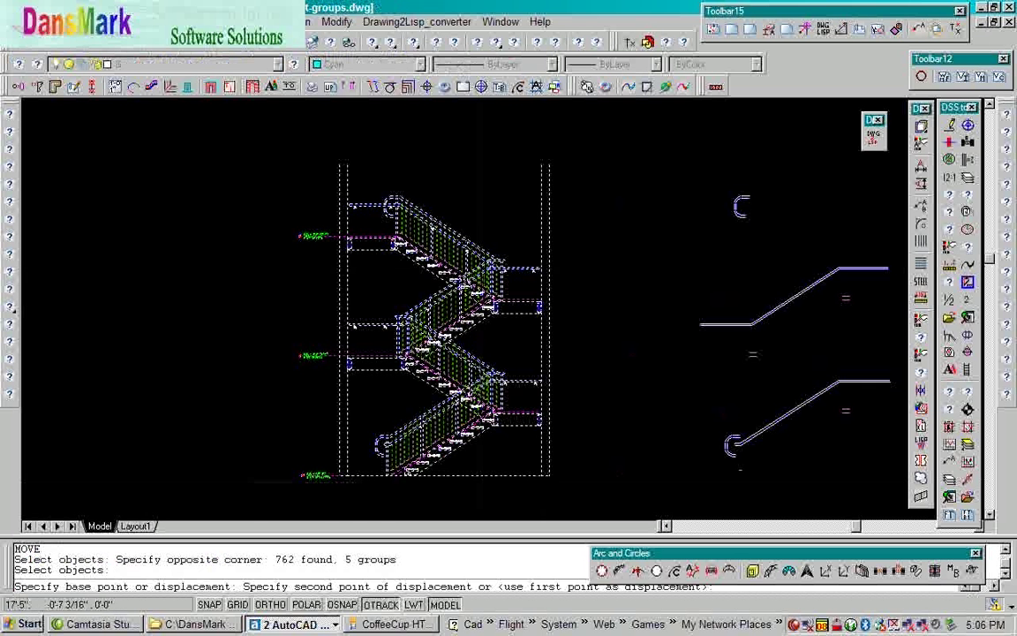
pyautogui.press('F8')
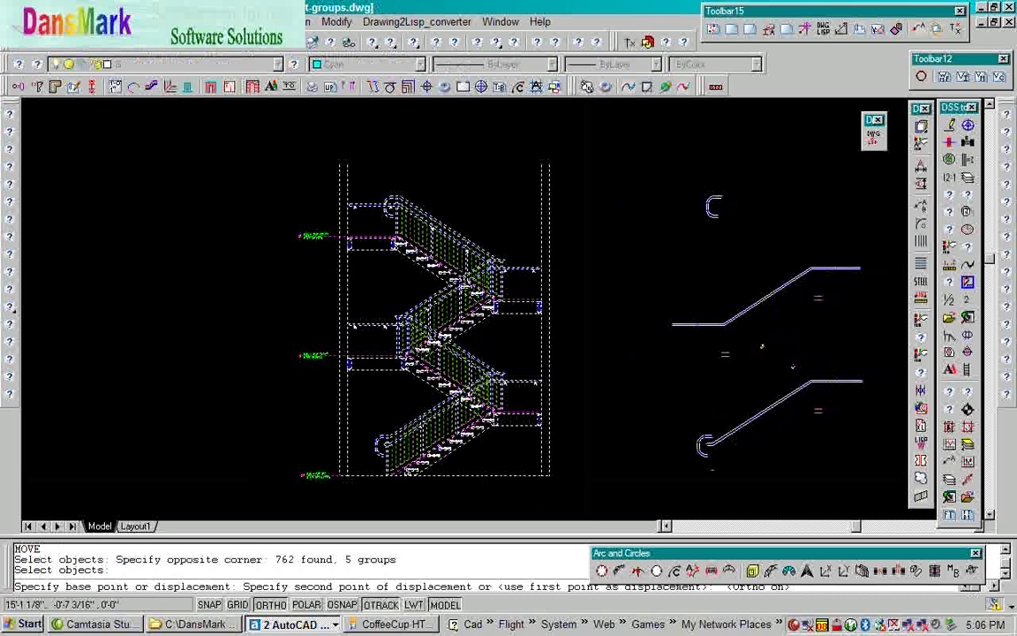
pyautogui.click(576, 485)
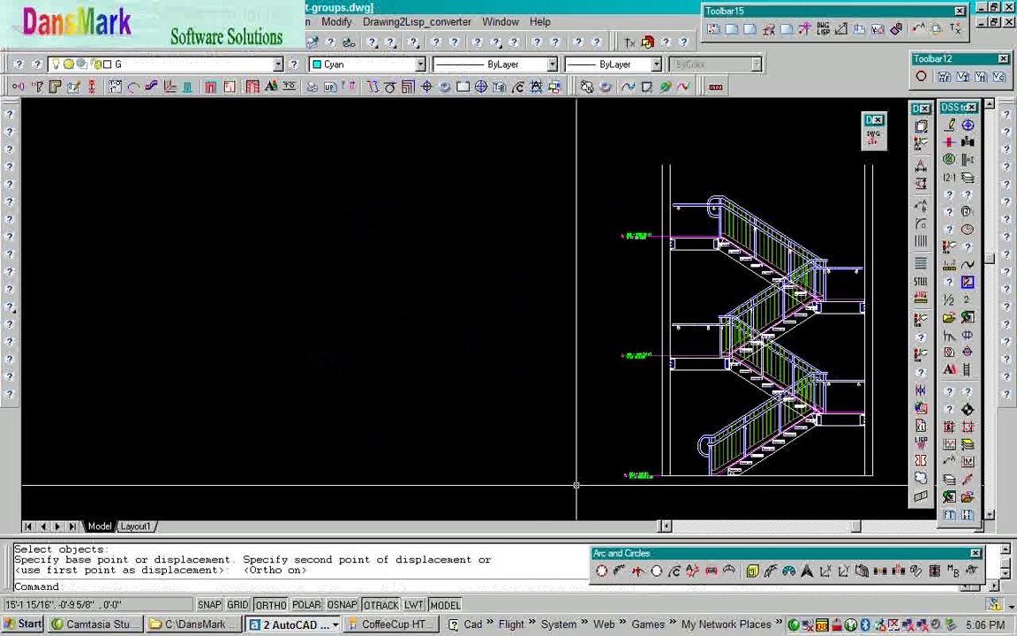
pyautogui.press('F8')
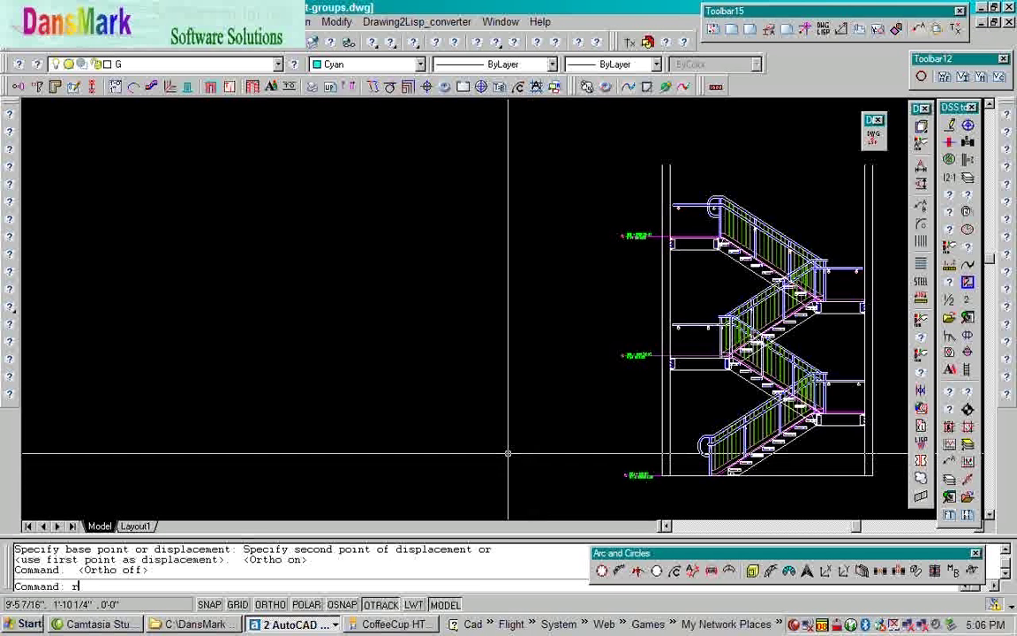
# - Run RUN-CODE to redraw the staircase on the left, then switch to the CoffeeCup HTML Editor
pyautogui.write('un-code')
pyautogui.press('Return')
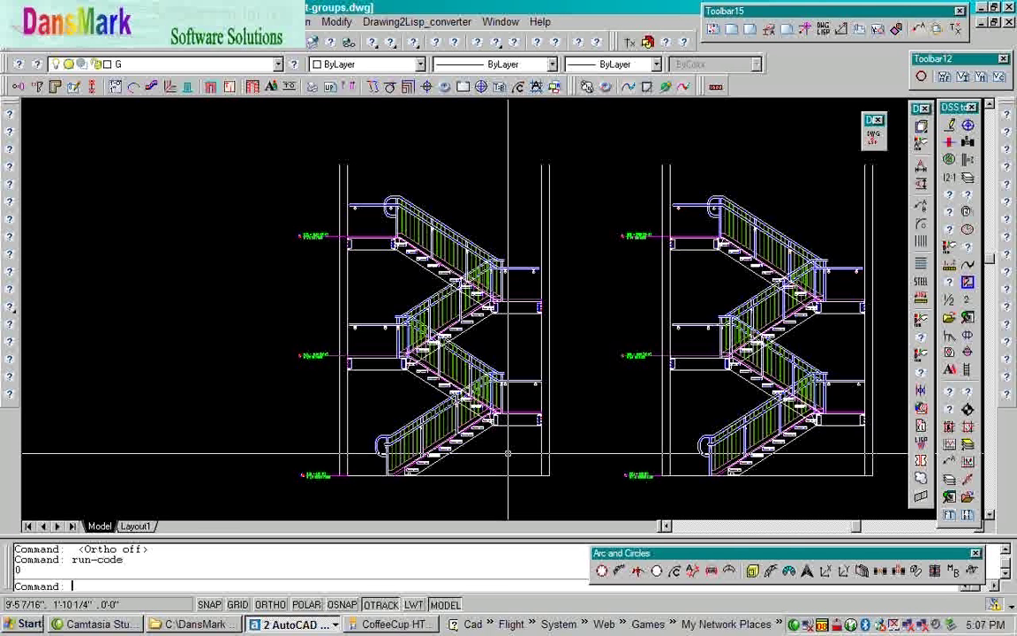
pyautogui.press('alt')
pyautogui.hotkey('alt', 'Tab')
pyautogui.press('Tab')
pyautogui.press('Tab')
pyautogui.press('Tab')
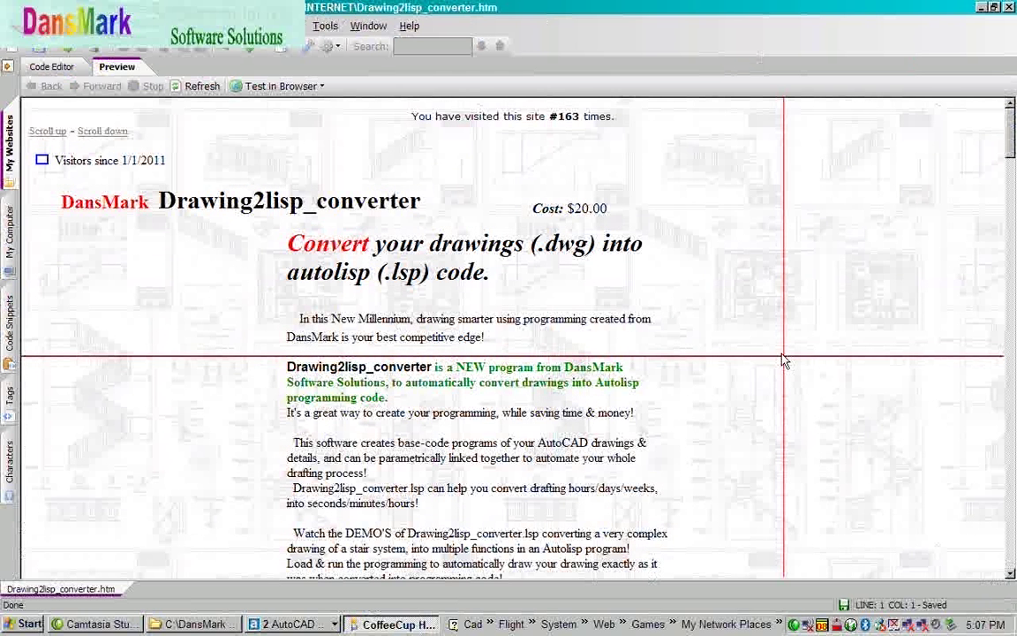
# - Scroll through the Drawing2lisp_converter product page preview down to its Demo link
pyautogui.scroll(-5, 783, 360)
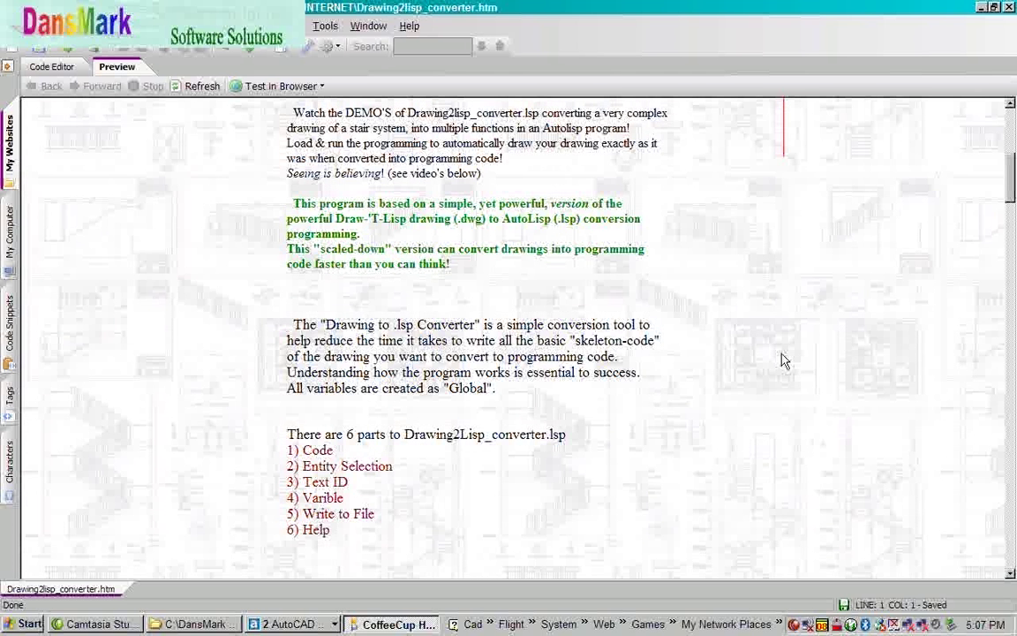
pyautogui.scroll(-5, 782, 360)
pyautogui.scroll(-5, 781, 359)
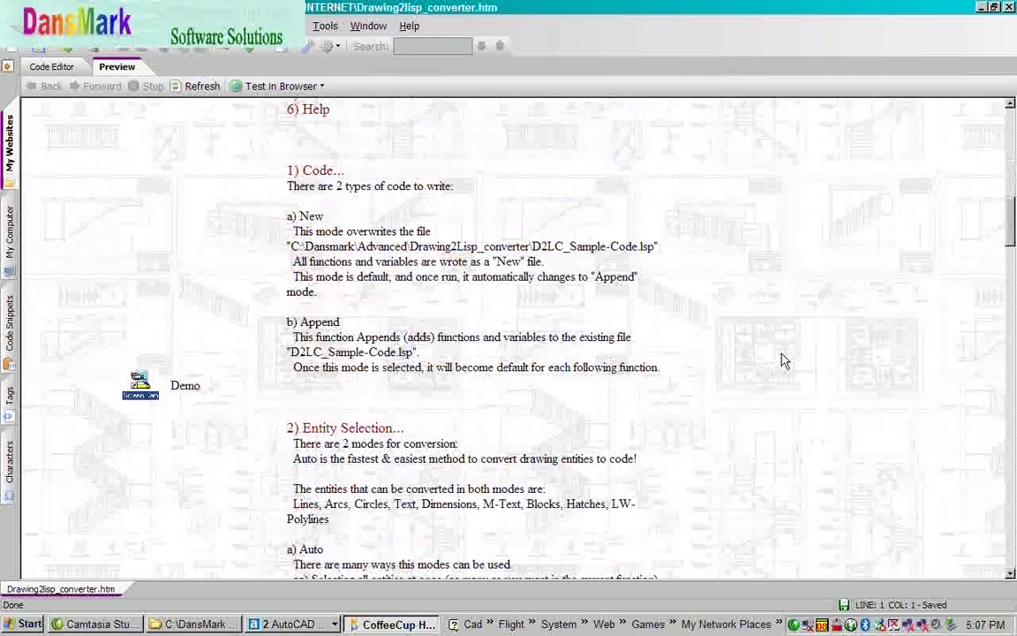
pyautogui.scroll(-10, 781, 359)
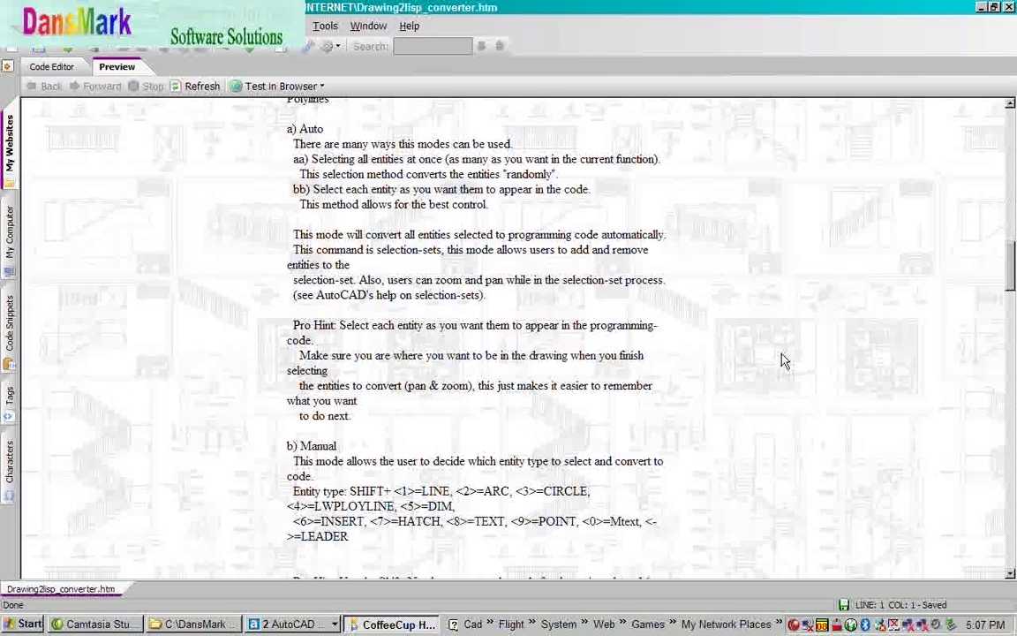
pyautogui.scroll(-20, 781, 359)
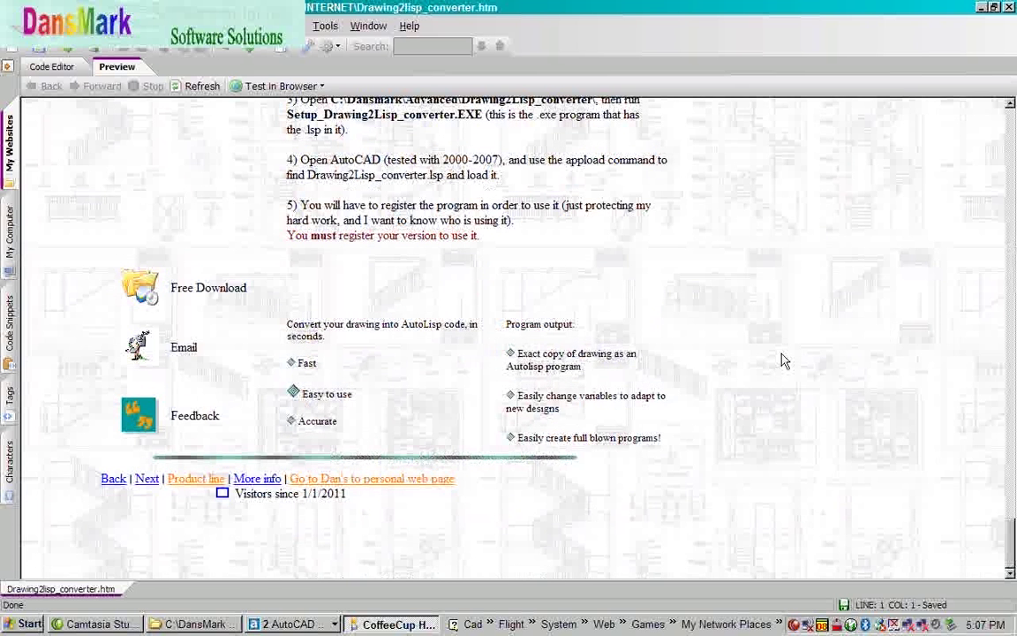
pyautogui.scroll(15, 781, 359)
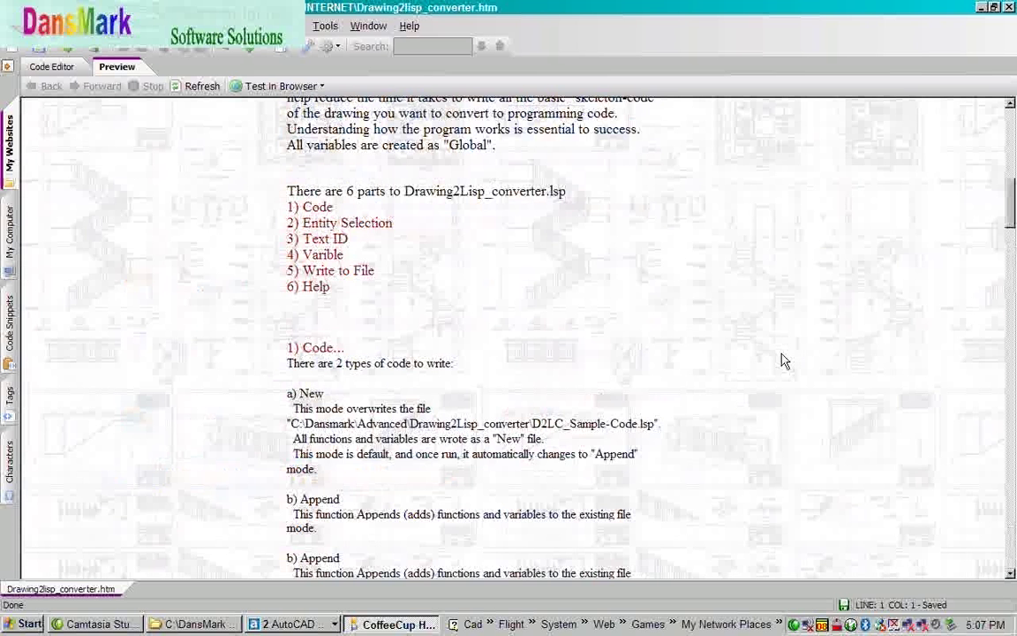
pyautogui.scroll(-4, 781, 359)
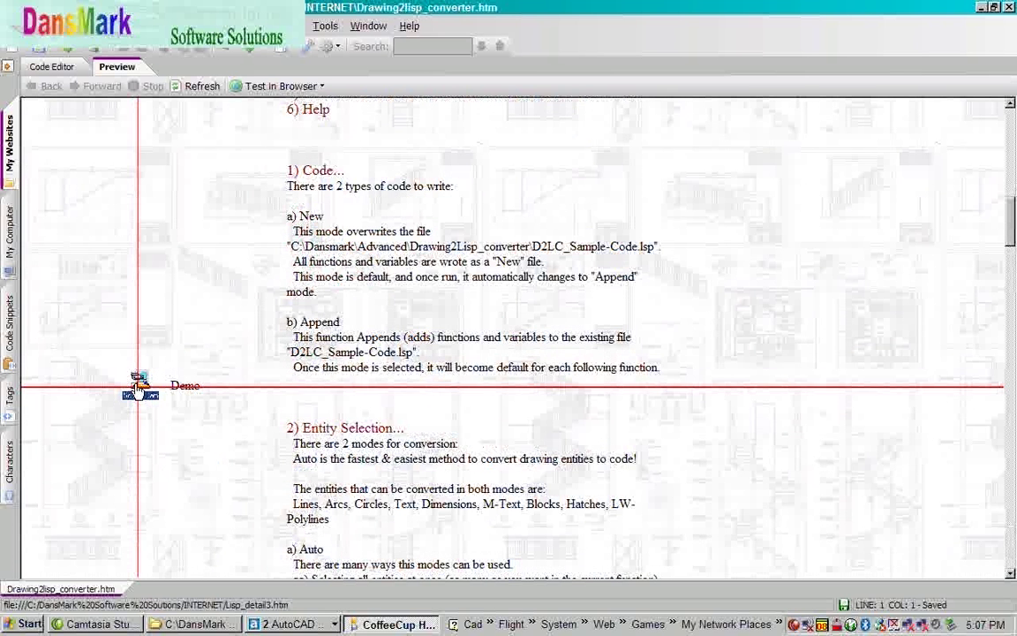
# - Open the Demo page and scroll through the Draw-T-Lisp video samples
pyautogui.click(140, 386)
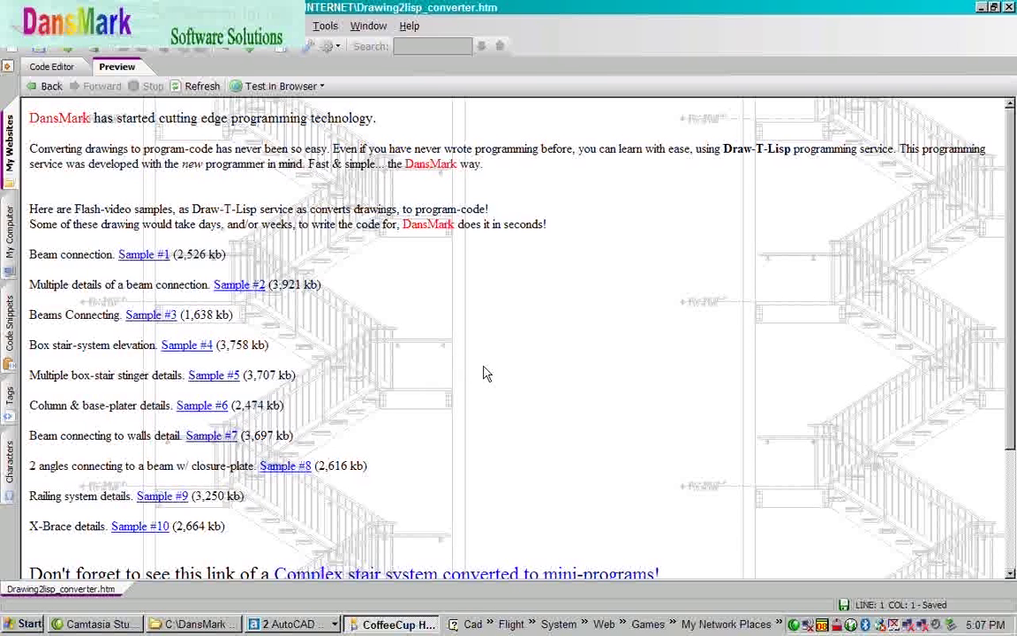
pyautogui.scroll(-3, 484, 373)
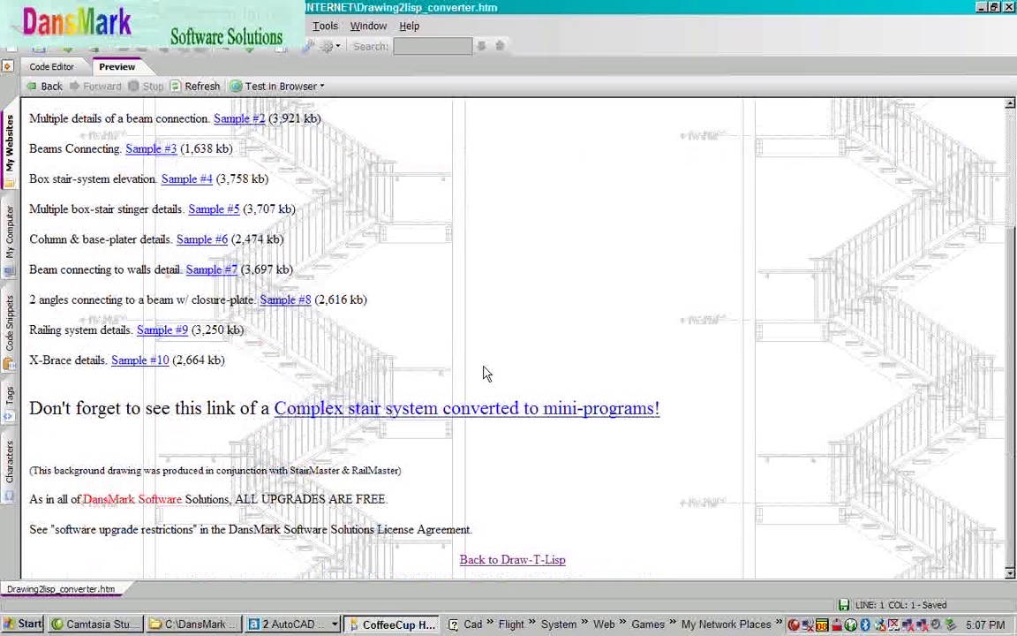
pyautogui.scroll(3, 483, 374)
pyautogui.scroll(1, 484, 373)
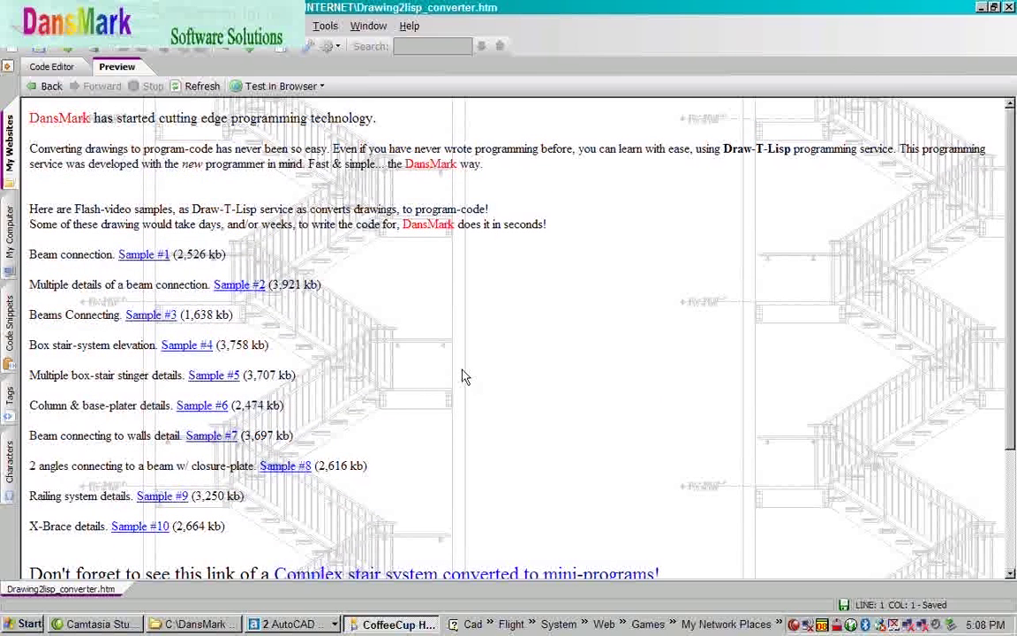
# - Go back to the converter page and scroll down to the 6) Help section
pyautogui.click(55, 85)
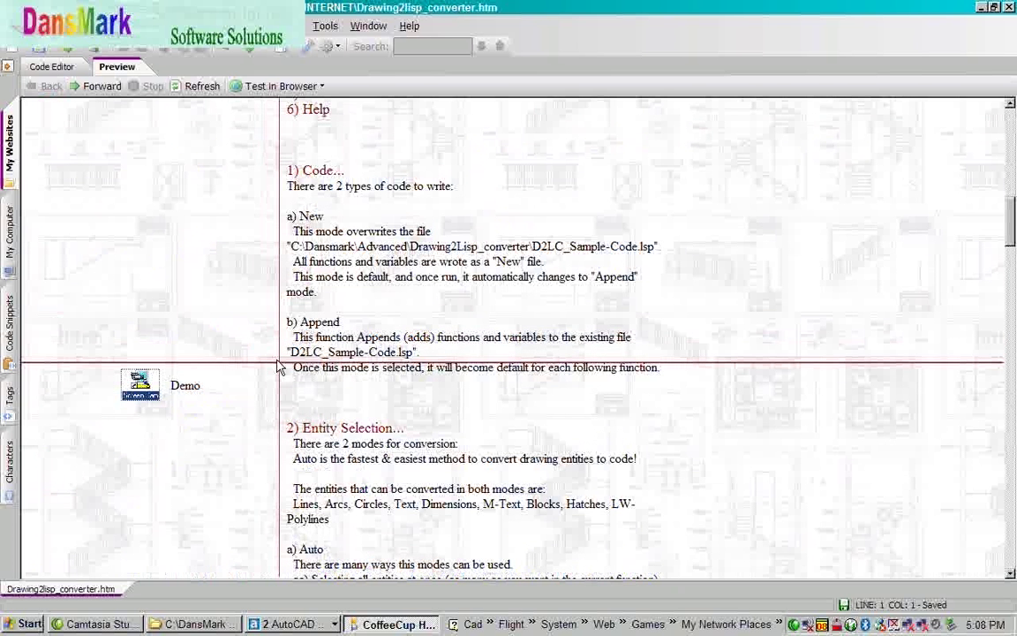
pyautogui.scroll(-5, 279, 359)
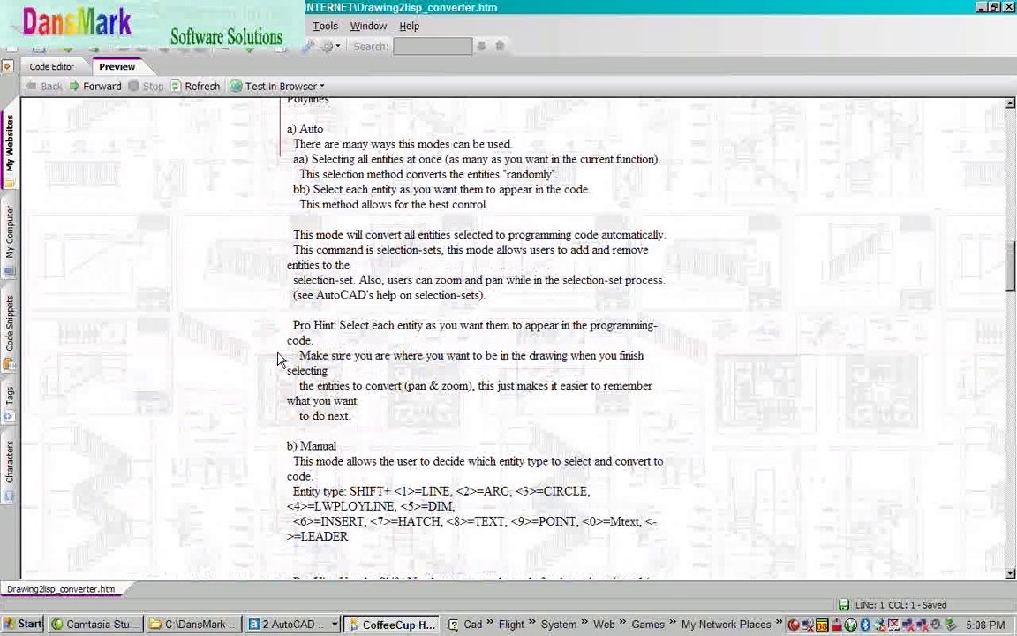
pyautogui.scroll(-10, 279, 359)
pyautogui.scroll(-8, 279, 360)
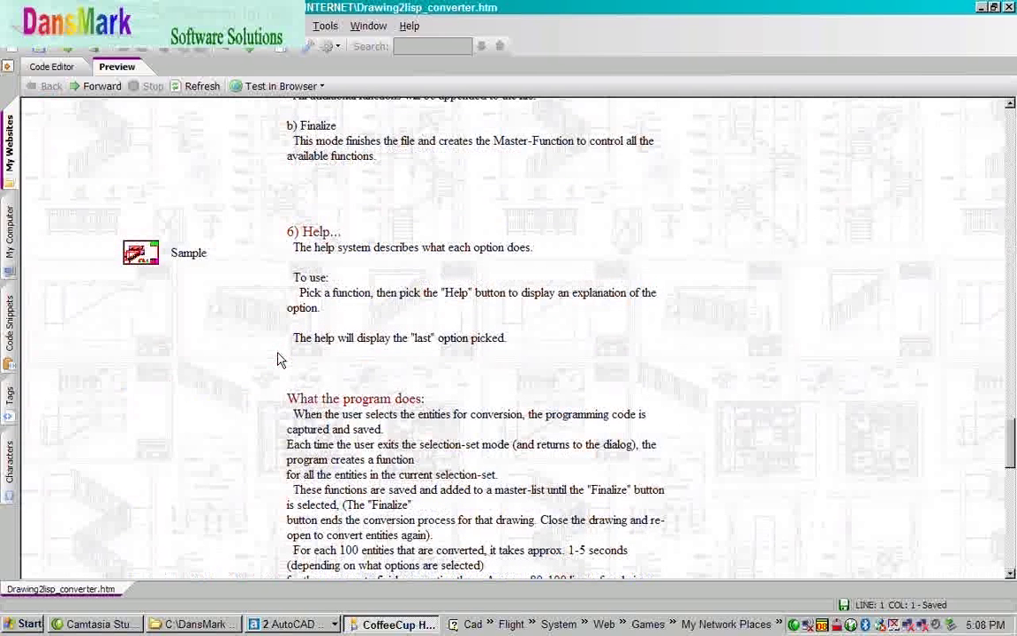
pyautogui.click(136, 256)
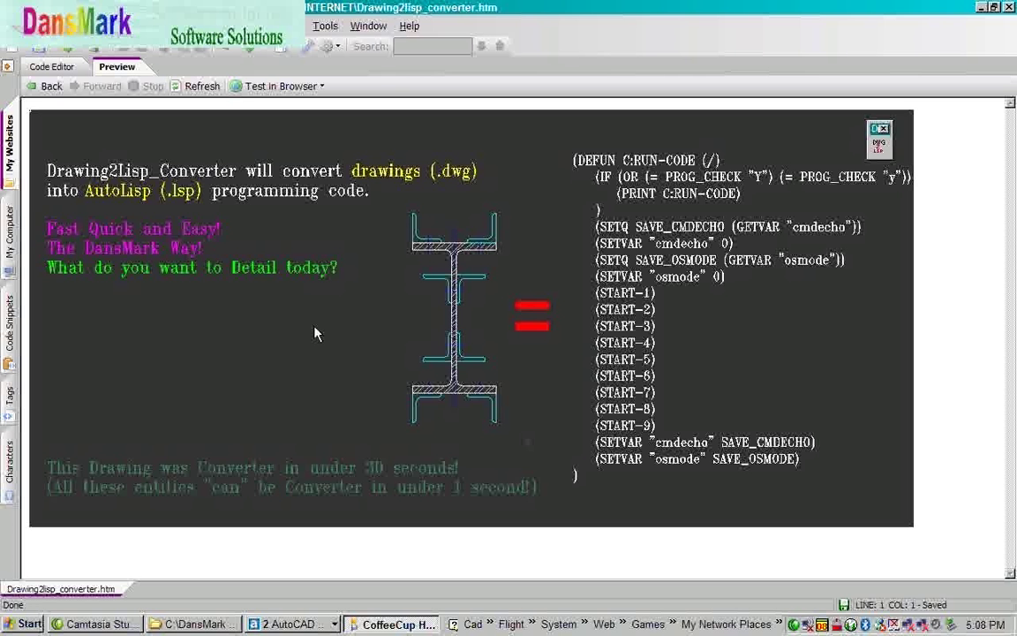
# - Return to the converter page and scroll down to the Demo's list
pyautogui.hotkey('alt', 'Left')
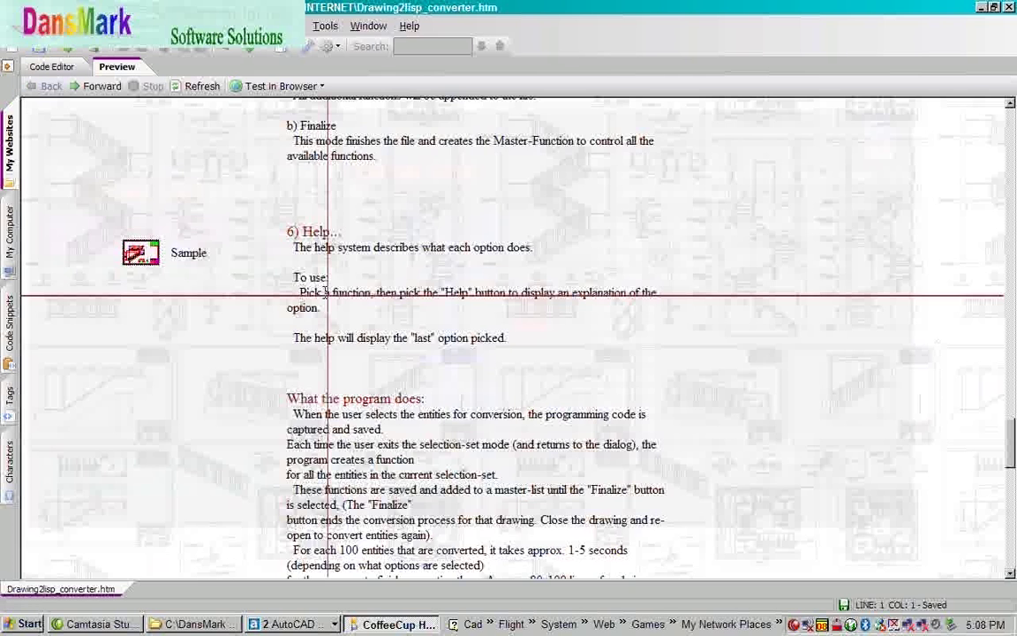
pyautogui.scroll(-6, 327, 296)
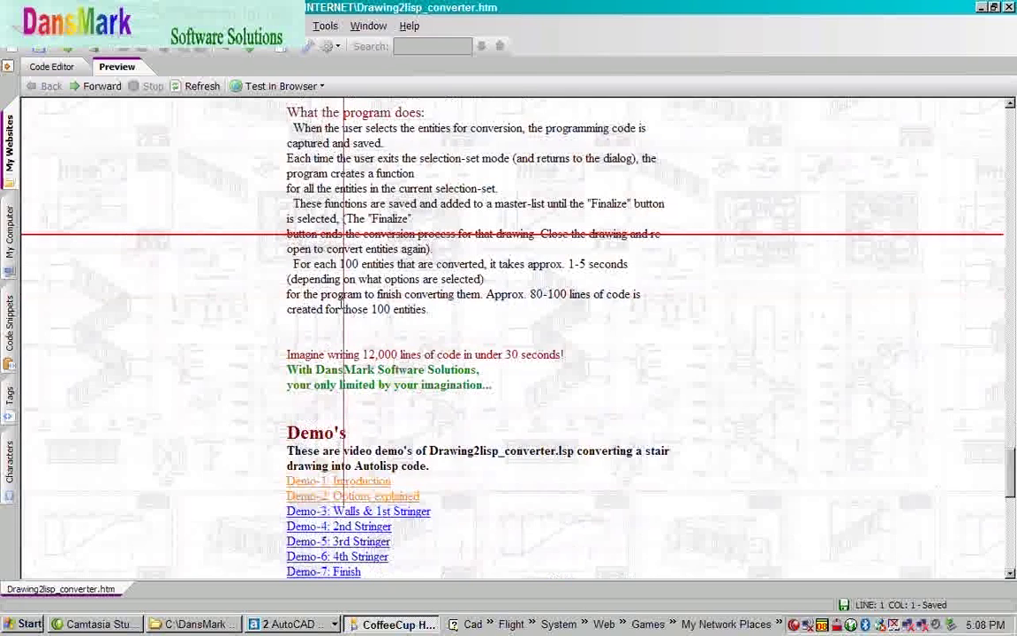
pyautogui.scroll(-3, 342, 303)
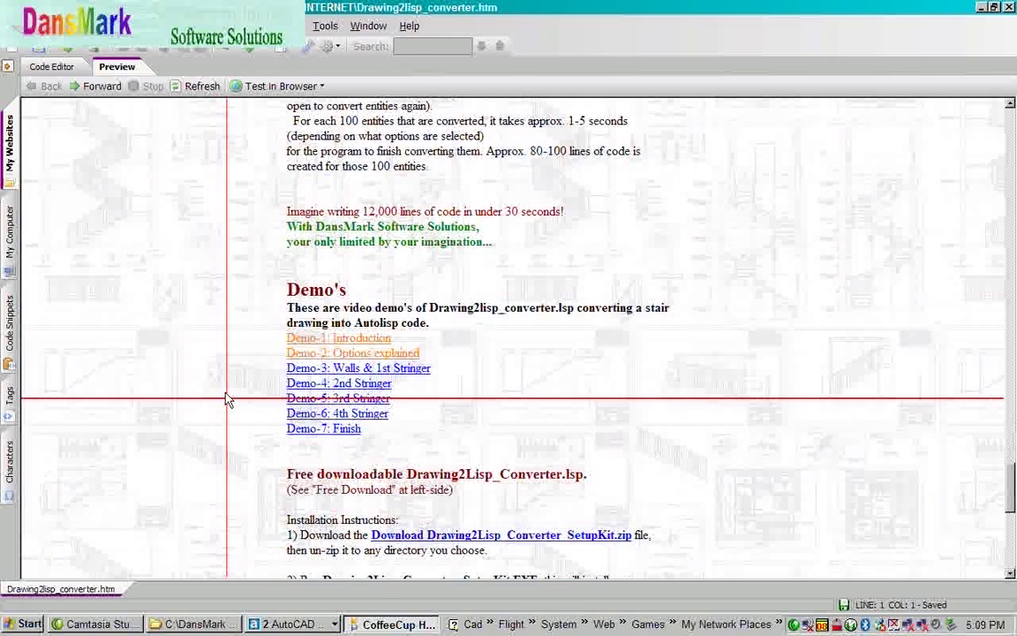
pyautogui.scroll(-2, 225, 399)
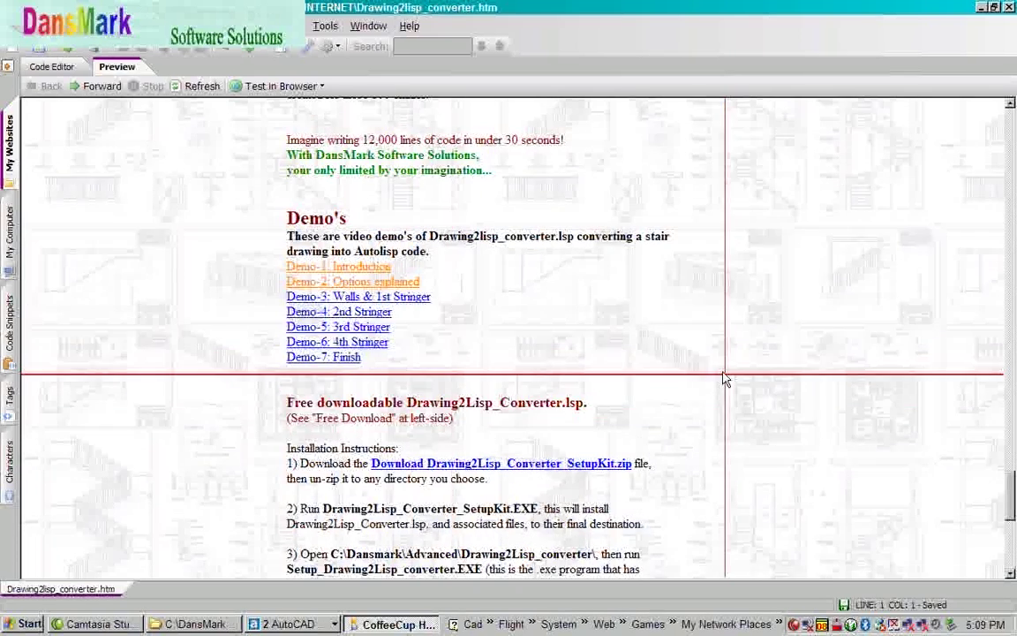
# - Read through the Installation Instructions, then switch back to the AutoCAD drawing
pyautogui.scroll(-1, 705, 464)
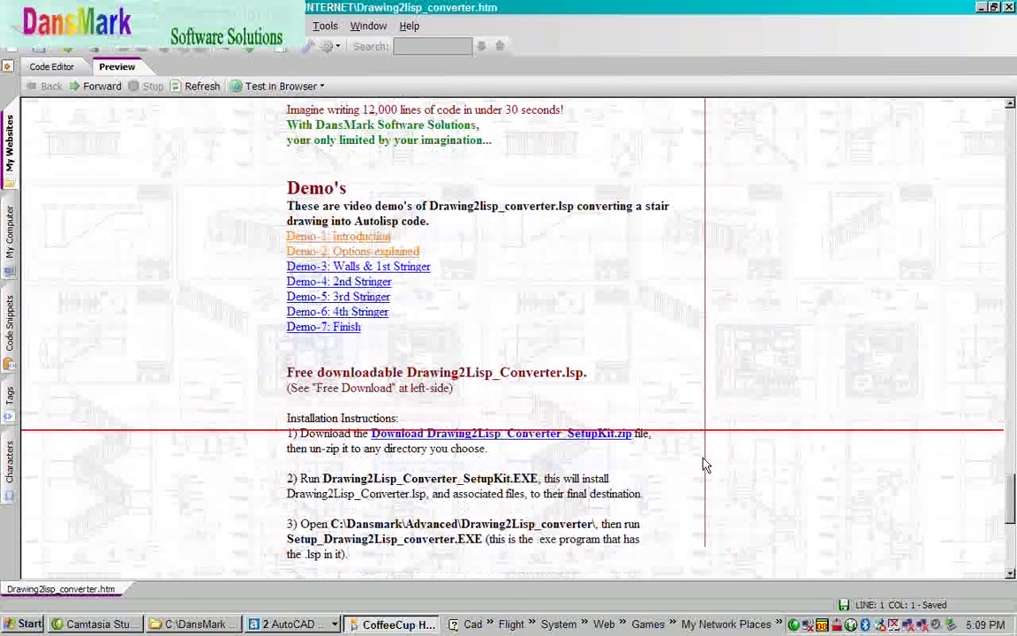
pyautogui.scroll(-1, 547, 404)
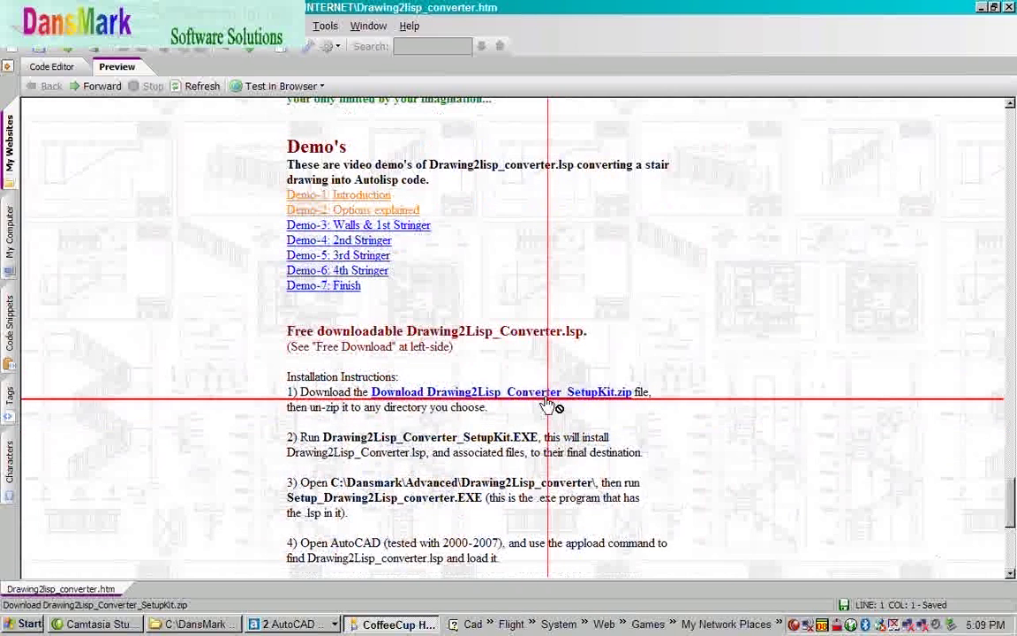
pyautogui.scroll(-3, 732, 410)
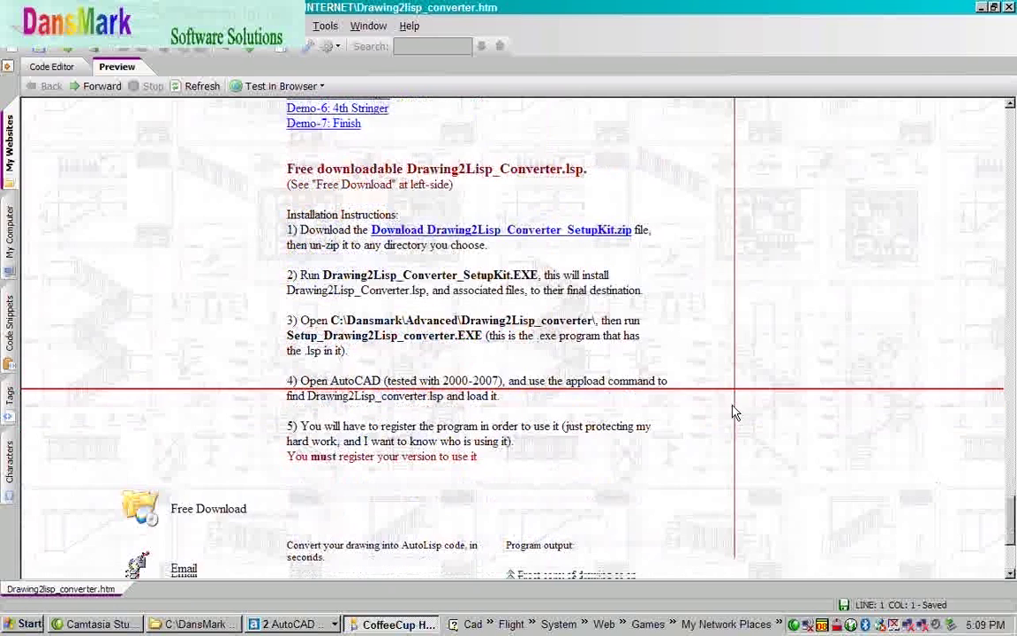
pyautogui.scroll(-1, 732, 411)
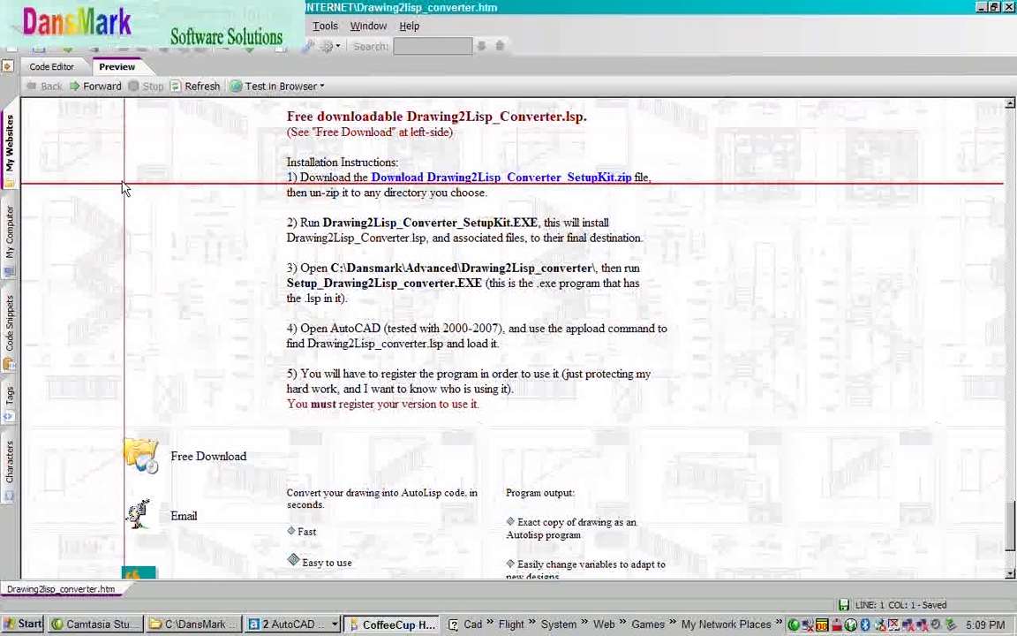
pyautogui.hotkey('alt', 'Tab')
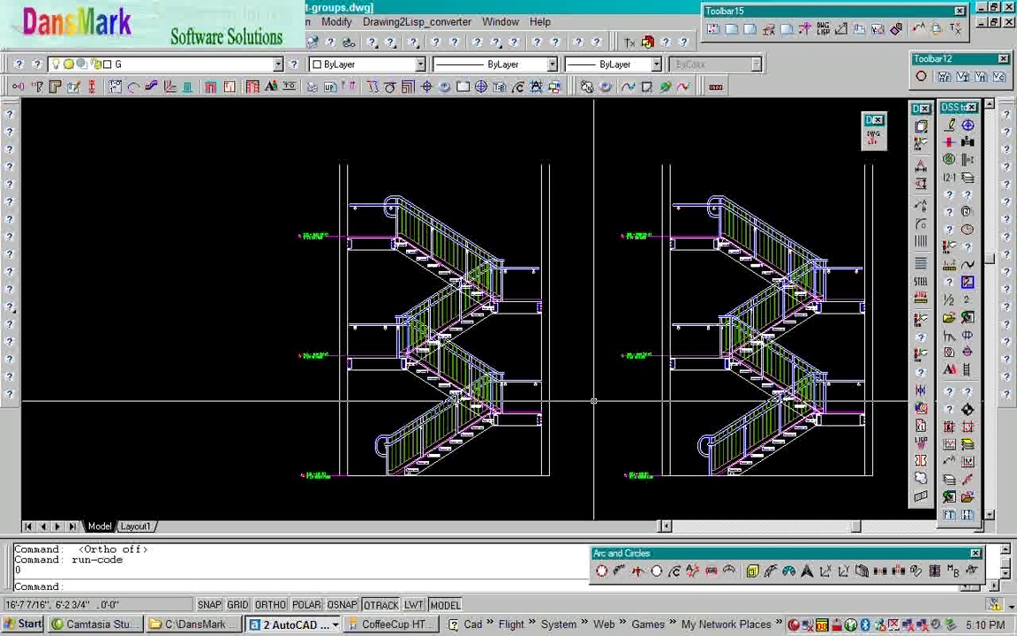
pyautogui.click(872, 141)
pyautogui.click(521, 359)
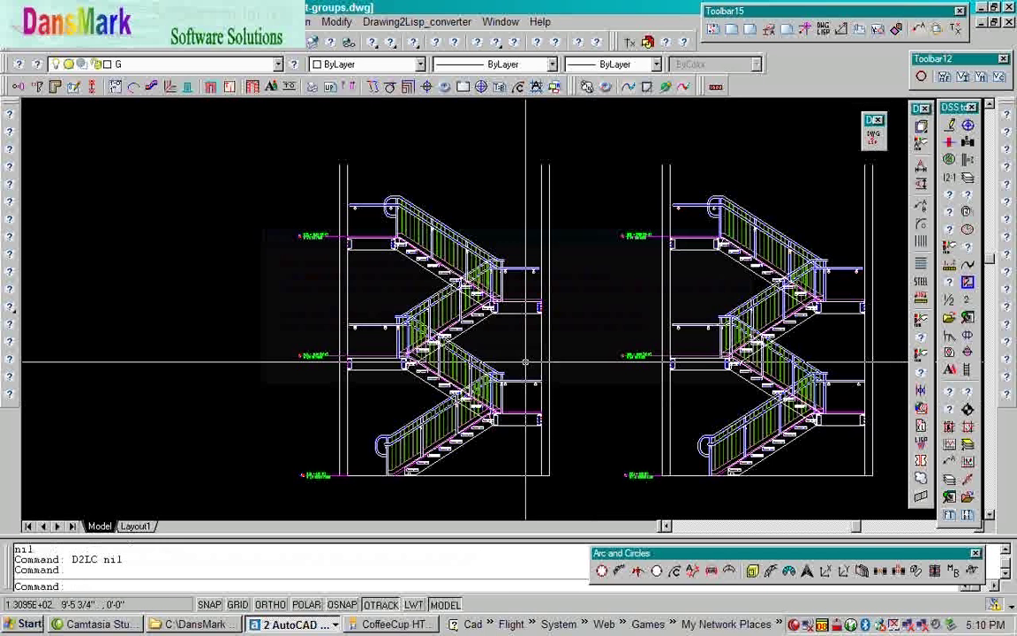